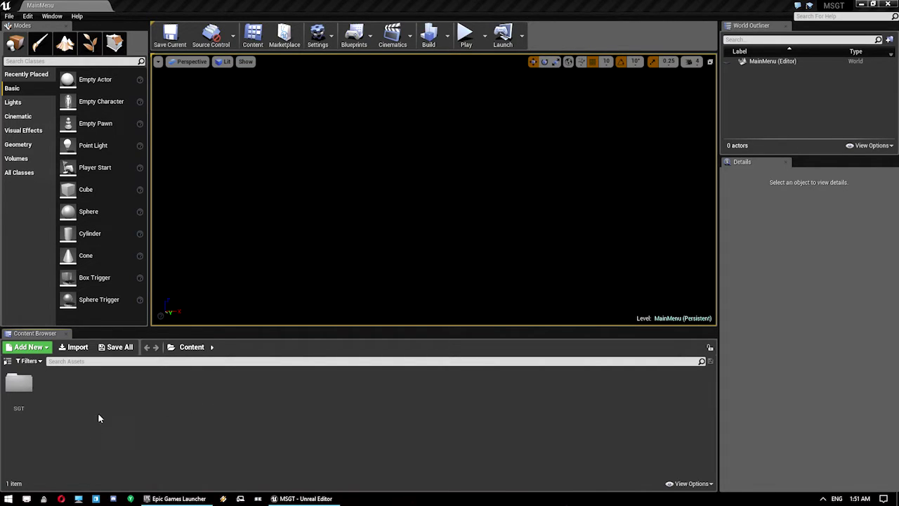
Step: Open the SurvivalMap level from the Maps folder inside SGT and look around the terrain
double_click(21, 388)
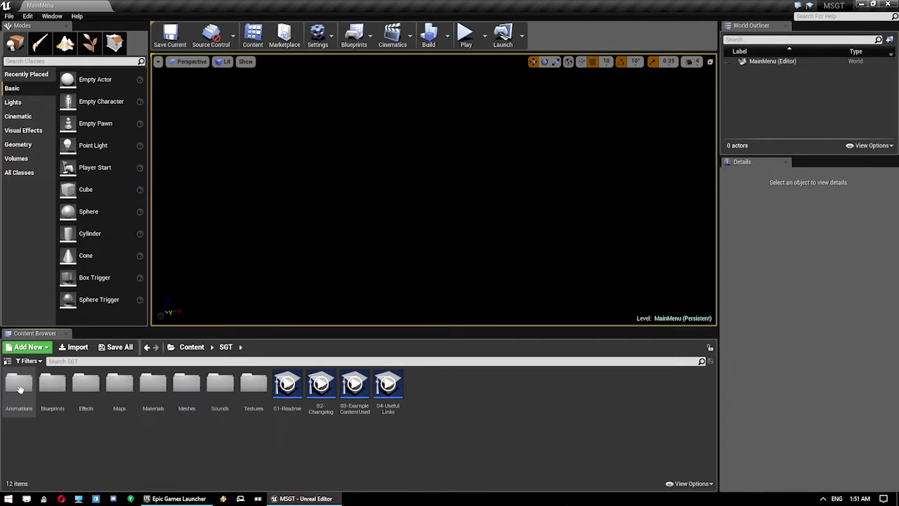
left_click(147, 347)
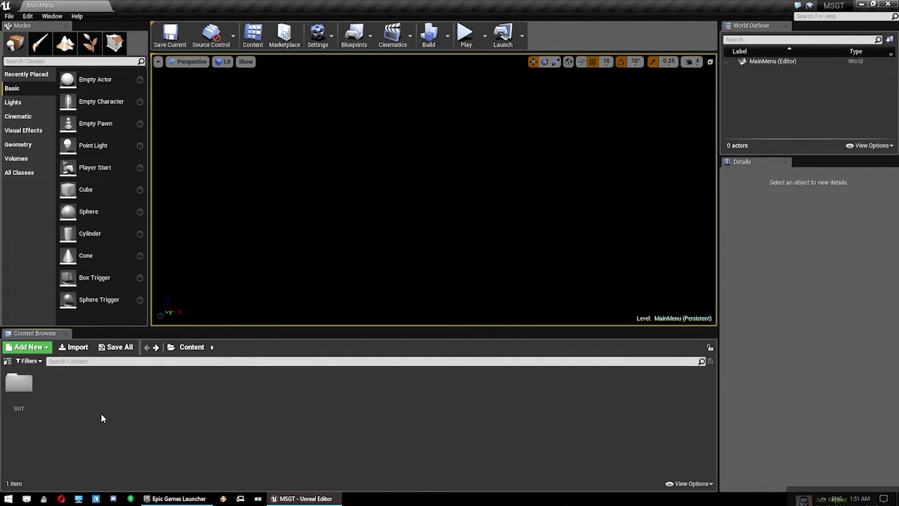
double_click(19, 385)
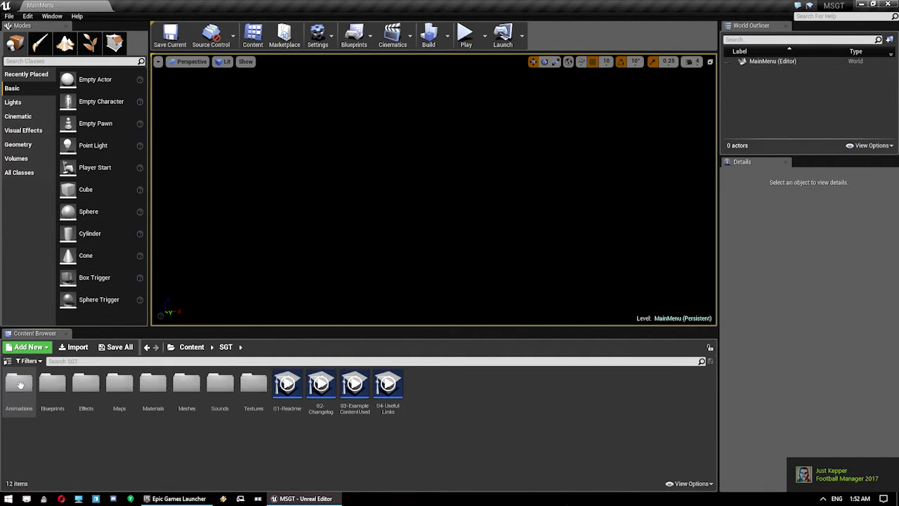
left_click(153, 388)
double_click(120, 388)
double_click(57, 389)
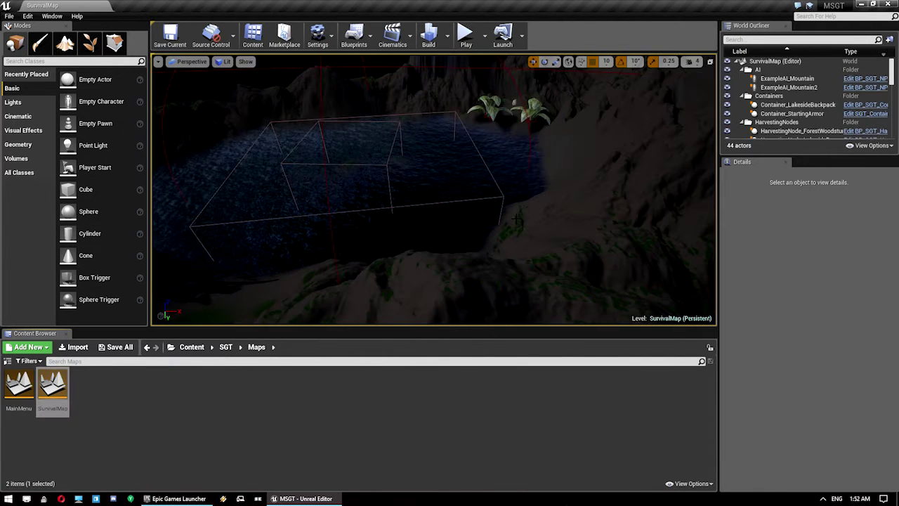
right_click_drag(433, 189, 433, 190)
Step: Open the DT_SGT_Items data table from the SGT/Blueprints/Data folder
key("alt+Left")
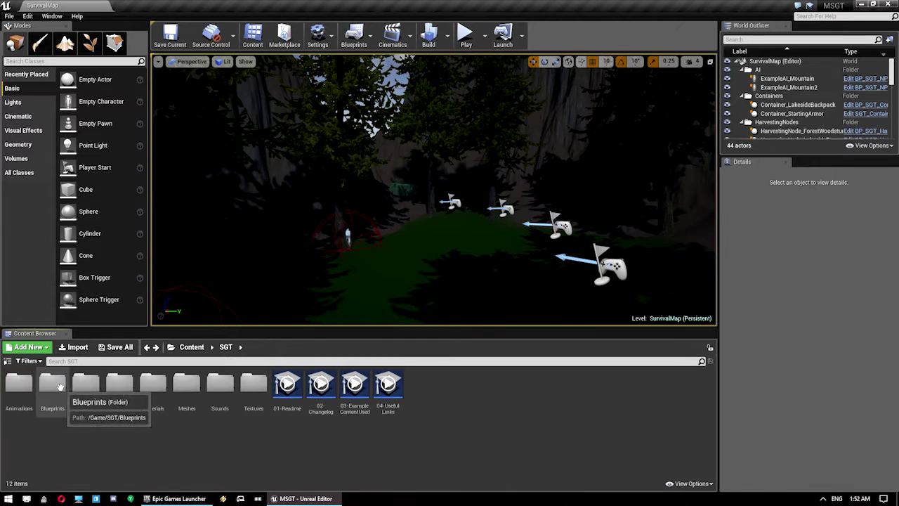
double_click(60, 386)
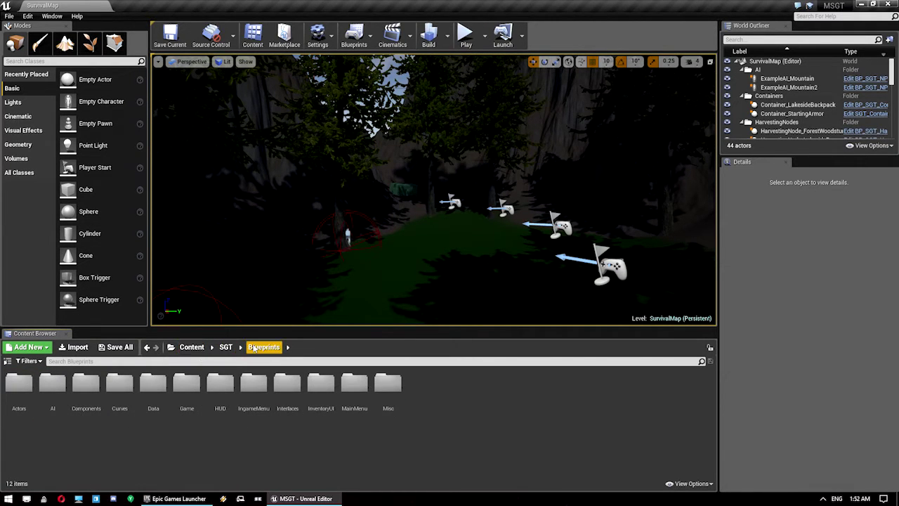
double_click(153, 383)
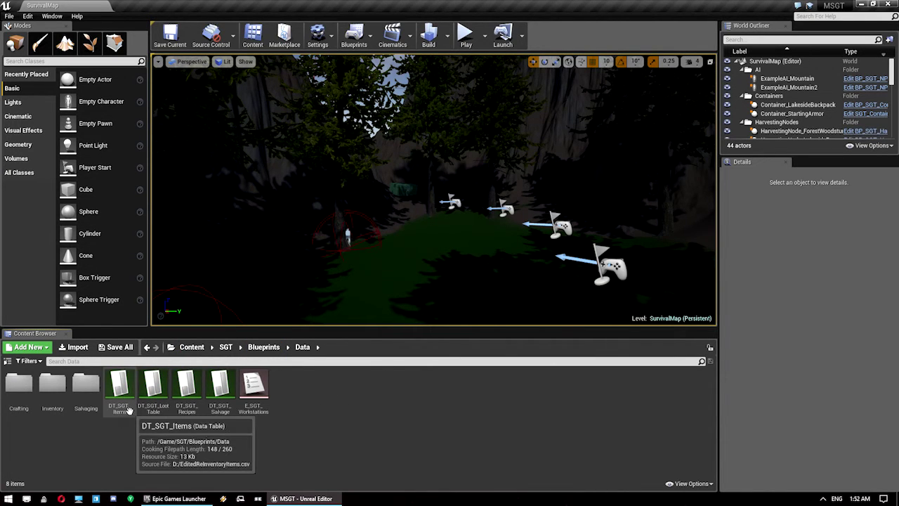
double_click(123, 400)
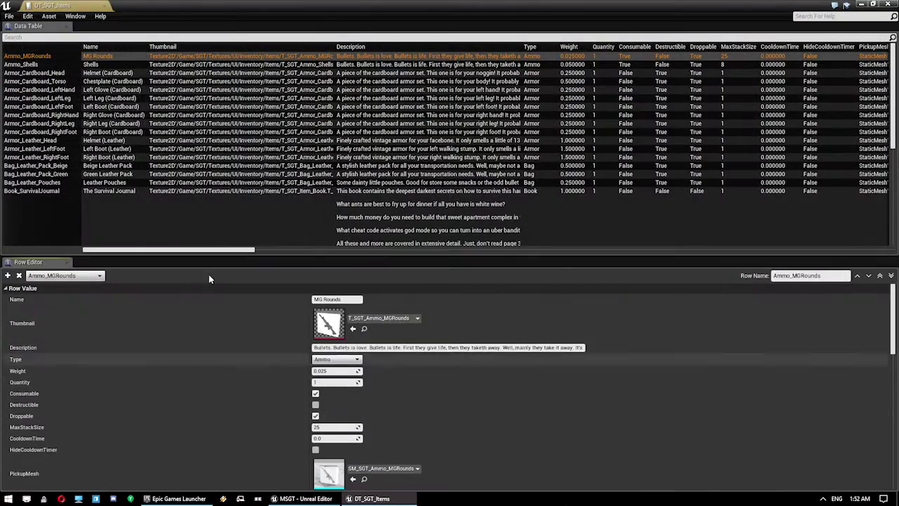
Step: Look through the existing item rows and add a new row to the items data table
scroll(316, 140, "down", 6)
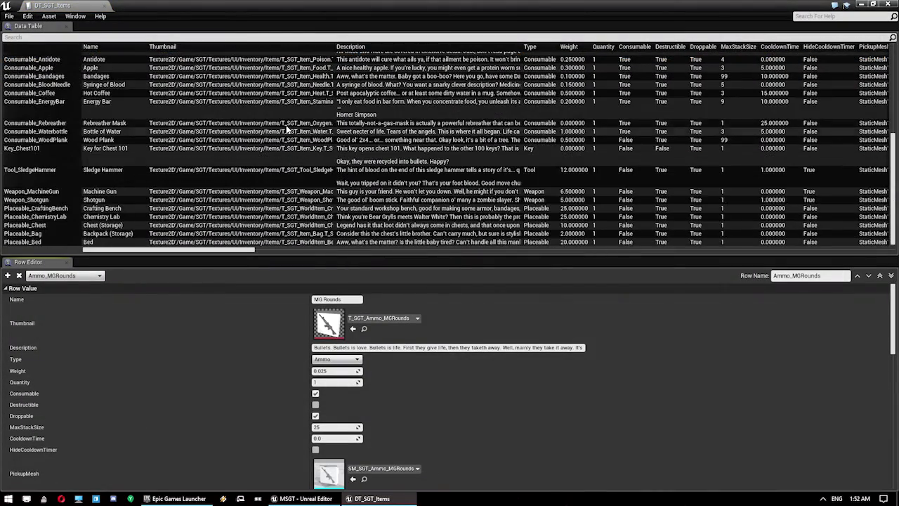
scroll(286, 127, "up", 3)
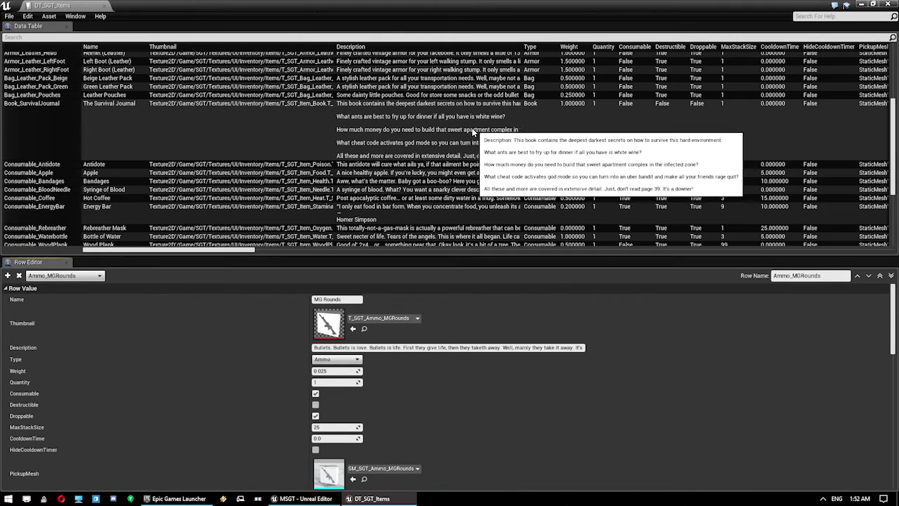
scroll(416, 119, "down", 4)
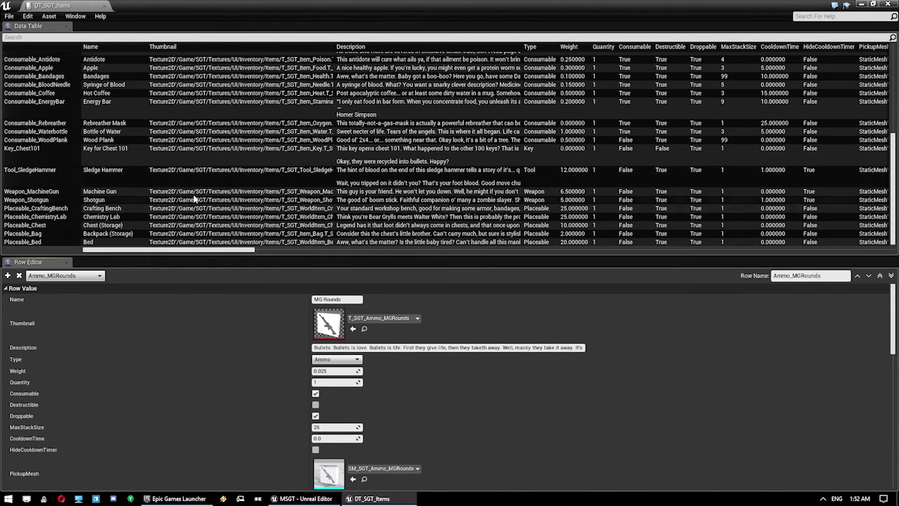
scroll(189, 203, "up", 2)
scroll(188, 211, "down", 2)
scroll(188, 211, "up", 5)
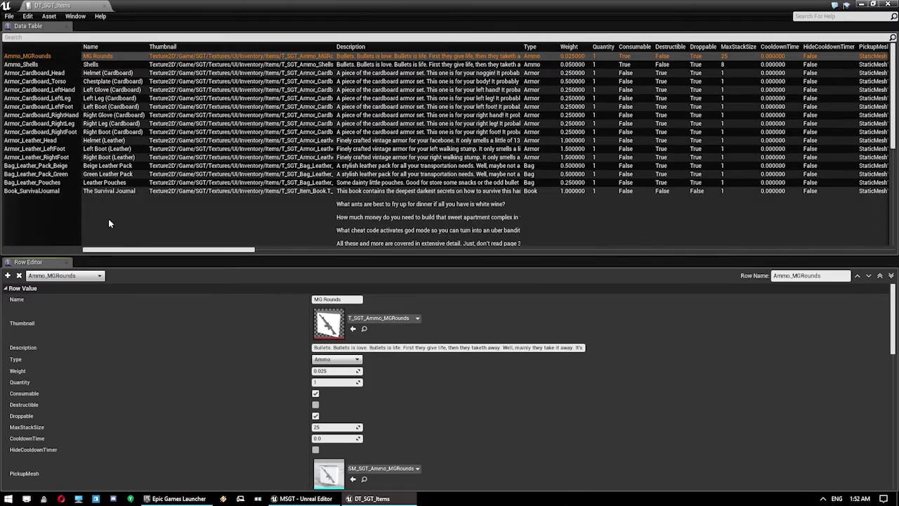
left_click(8, 275)
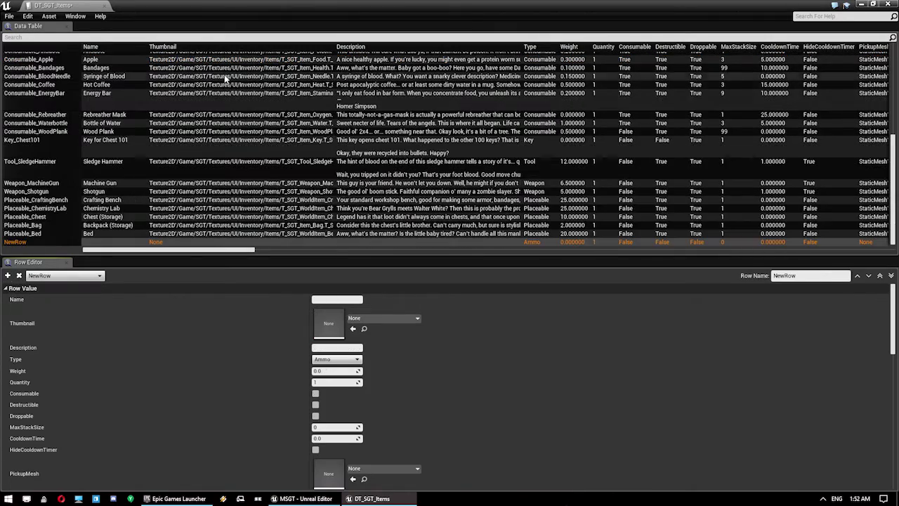
Step: Set the Name value of the new row to "Example Recipe Book"
scroll(116, 174, "up", 4)
scroll(116, 88, "up", 3)
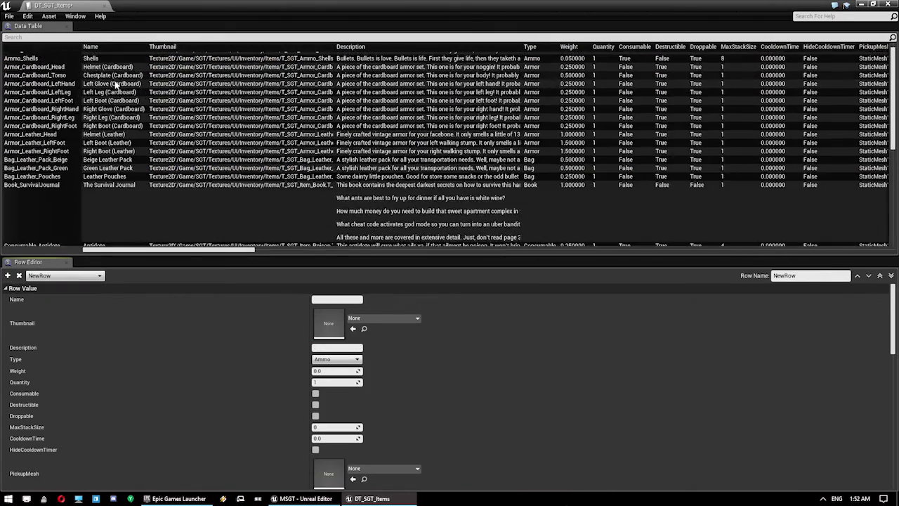
scroll(116, 91, "down", 4)
scroll(210, 109, "down", 4)
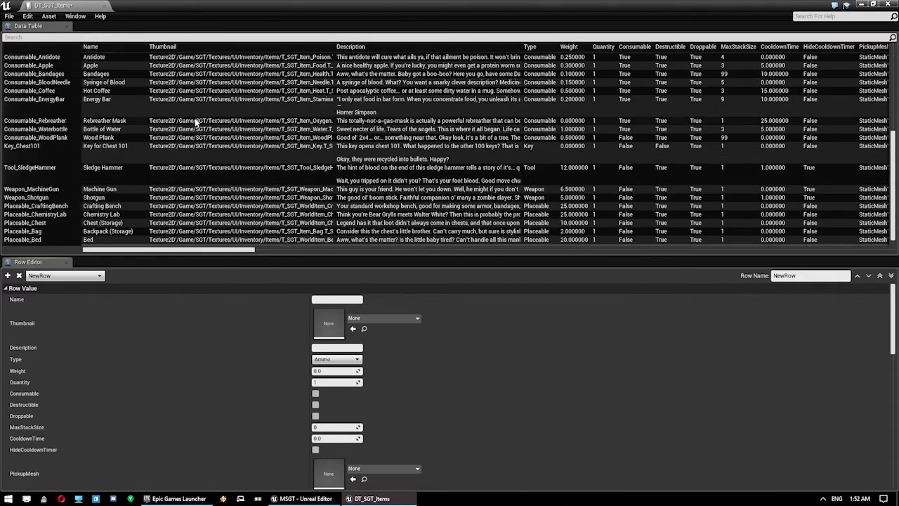
scroll(127, 120, "up", 1)
scroll(120, 123, "down", 2)
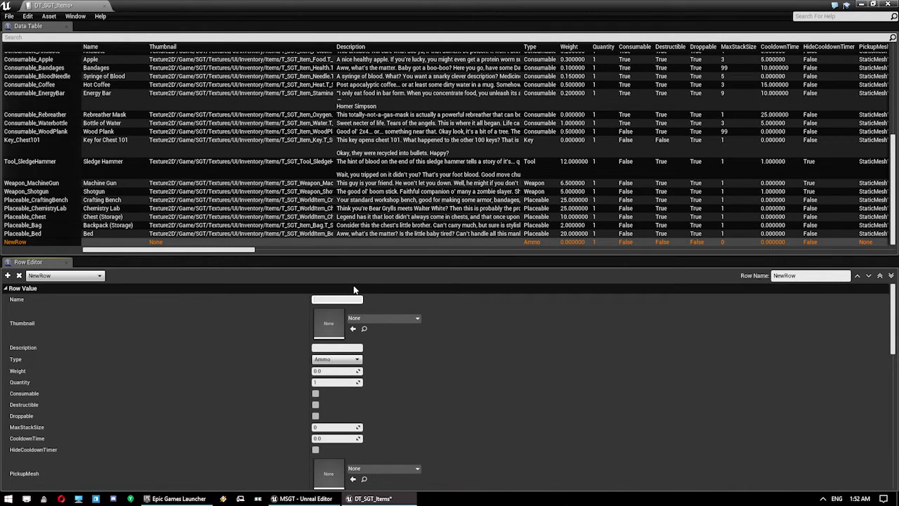
type("Example Uni")
type("ecipe Book")
key("Return")
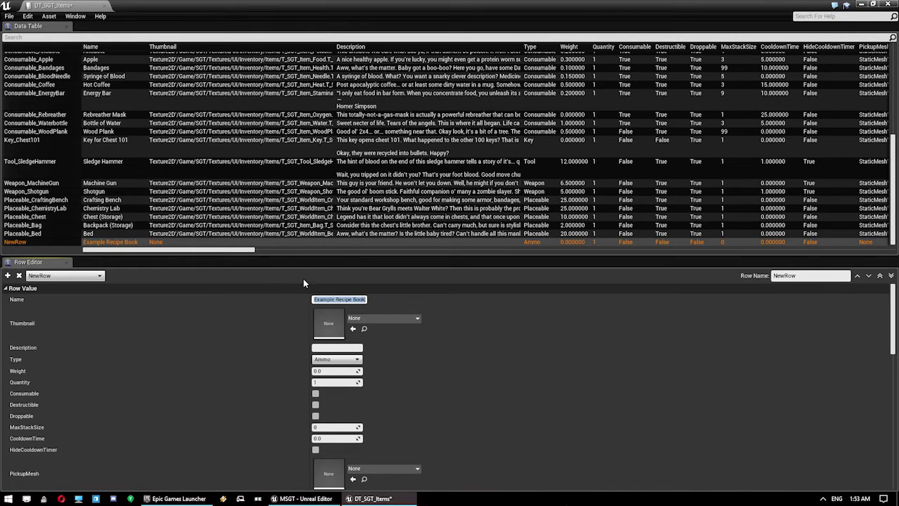
Step: Rename the new row's identifier in the data table to ExampleBook_001
left_click(827, 276)
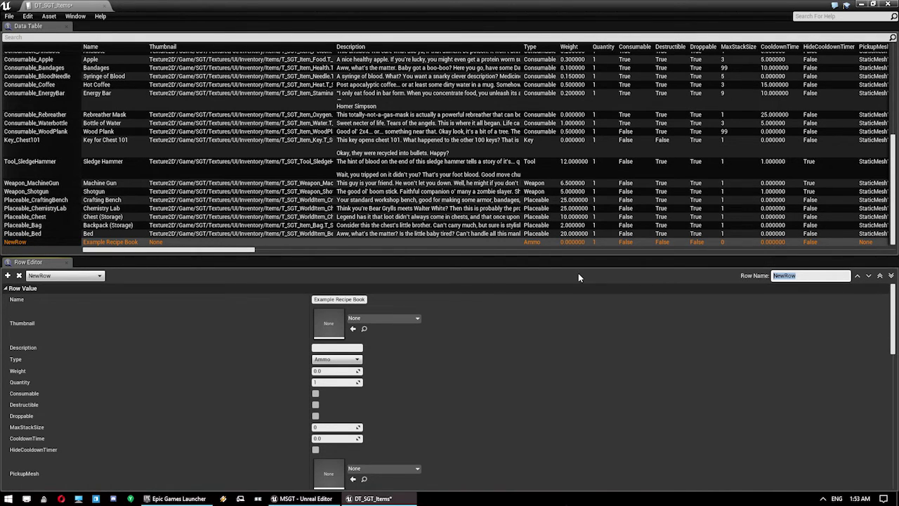
type("ExampleBook_001")
key("Return")
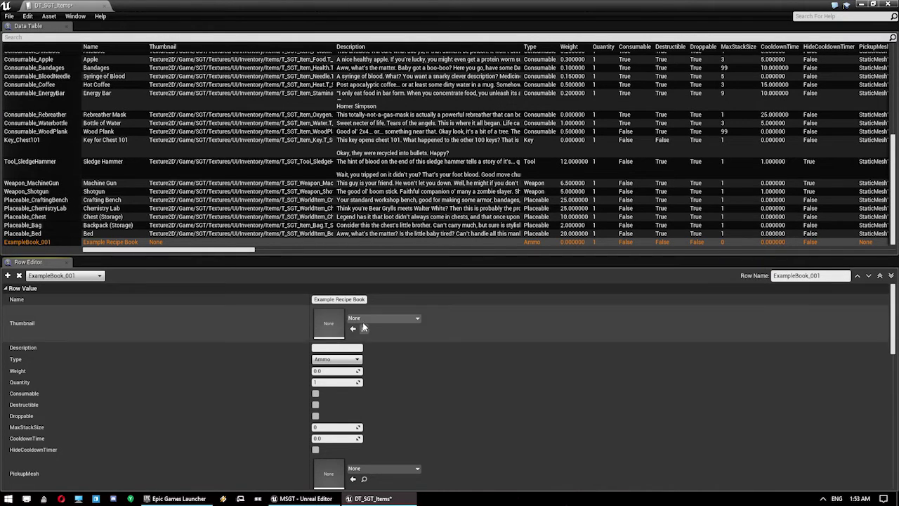
Step: Assign the T_SGT_Item_Book texture as the thumbnail of ExampleBook_001, searching the assets for "book"
left_click(370, 319)
scroll(432, 222, "down", 2)
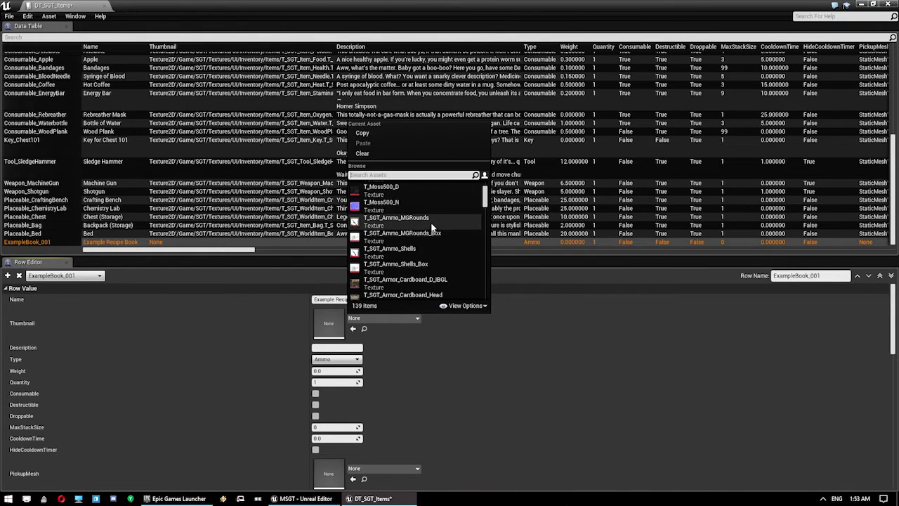
scroll(432, 235, "down", 2)
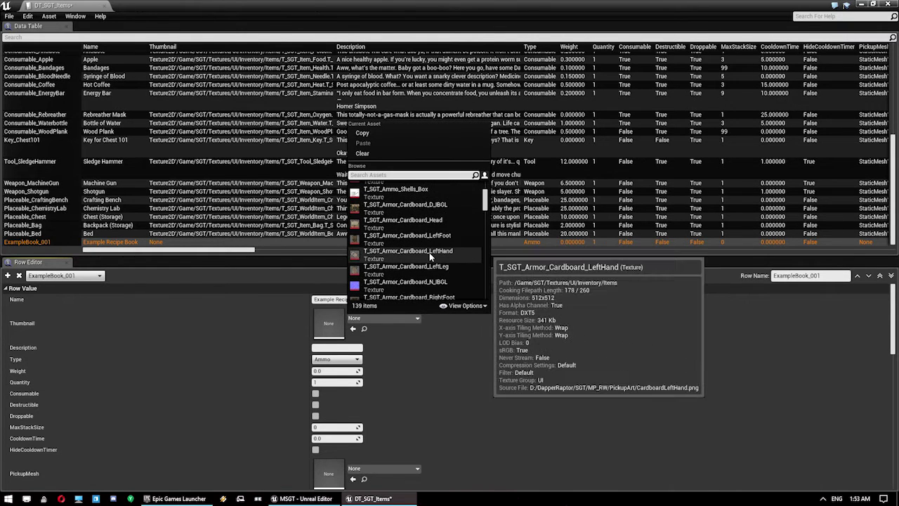
scroll(430, 239, "down", 3)
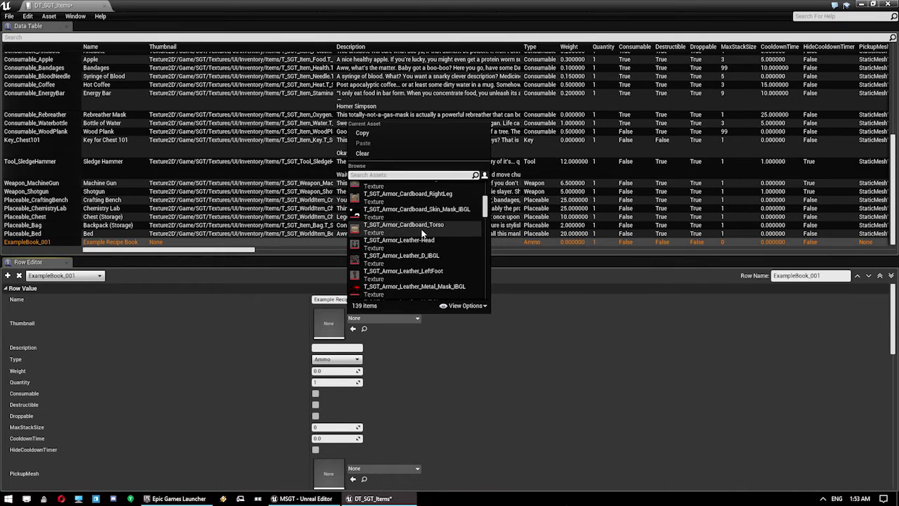
type("book")
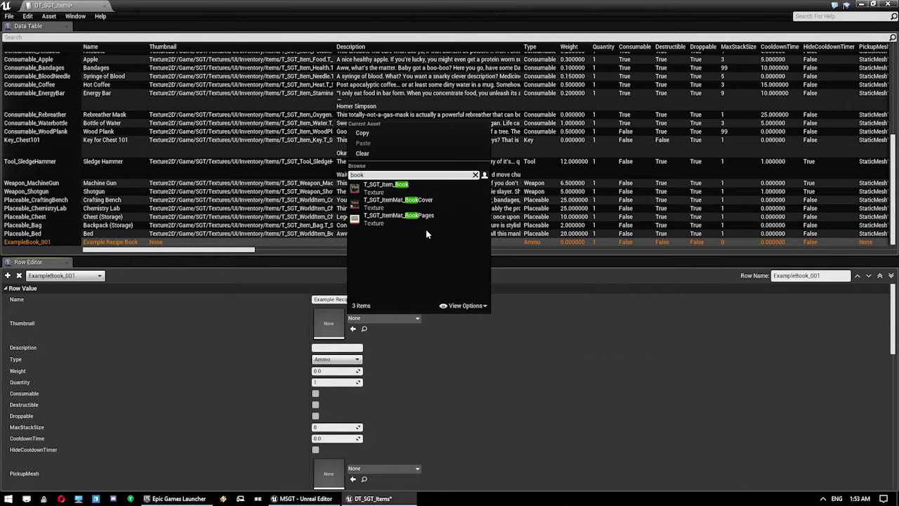
left_click(434, 185)
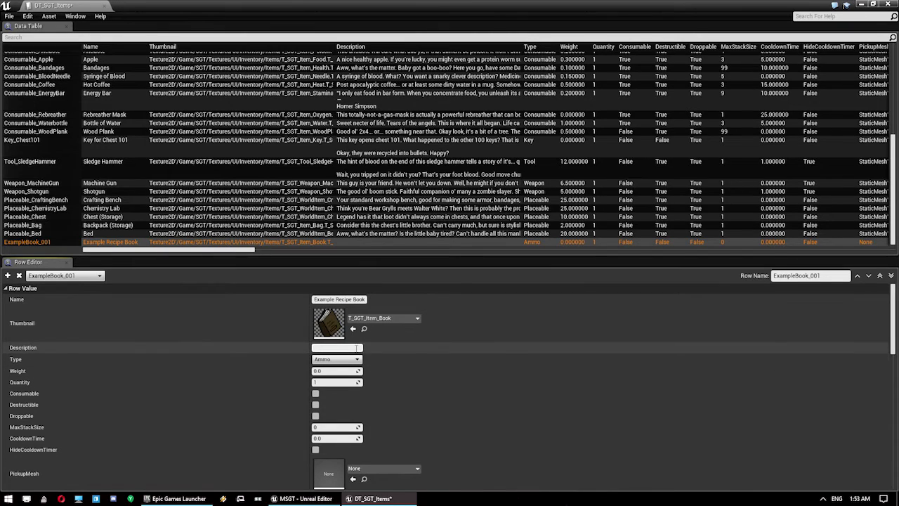
Step: Set the book's description to "This book was created for the MSGT inventory tutorial and is a very nice read. It unlocks several leet recipes!"
type("This bo")
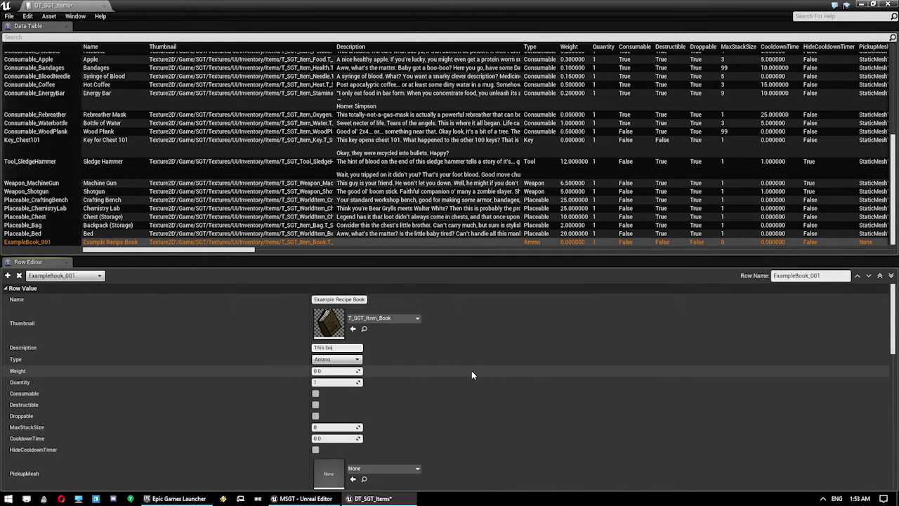
type("ok was created for the MSGT (inventory tutorial and is")
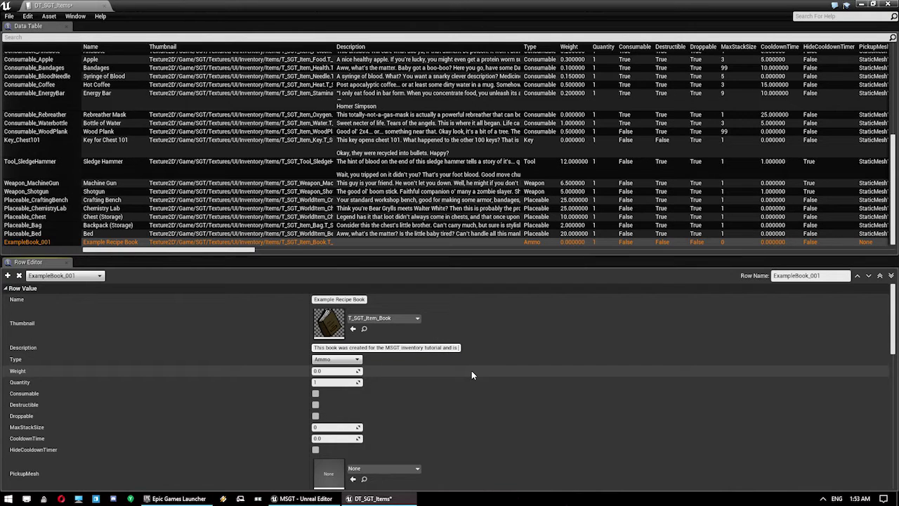
type(" a very nice read. It unlocks se")
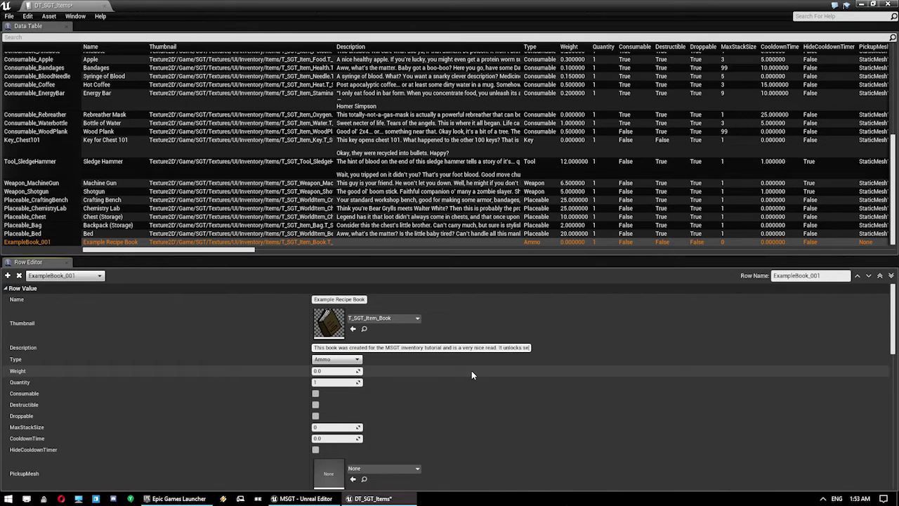
type("veral leet recipes!")
key("Return")
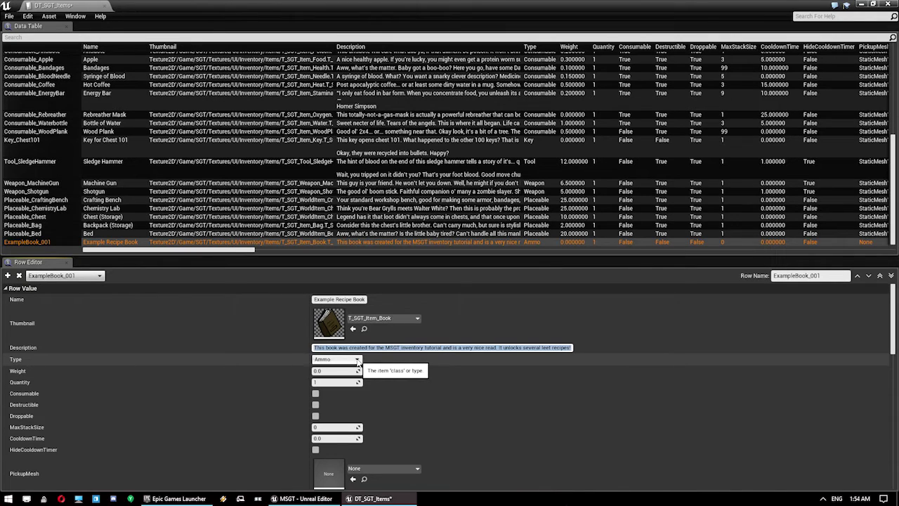
Step: Examine the available item types in the E_SGT_ItemType enumeration from Data/Inventory/Enums, then close it and return to the items table
left_click(357, 359)
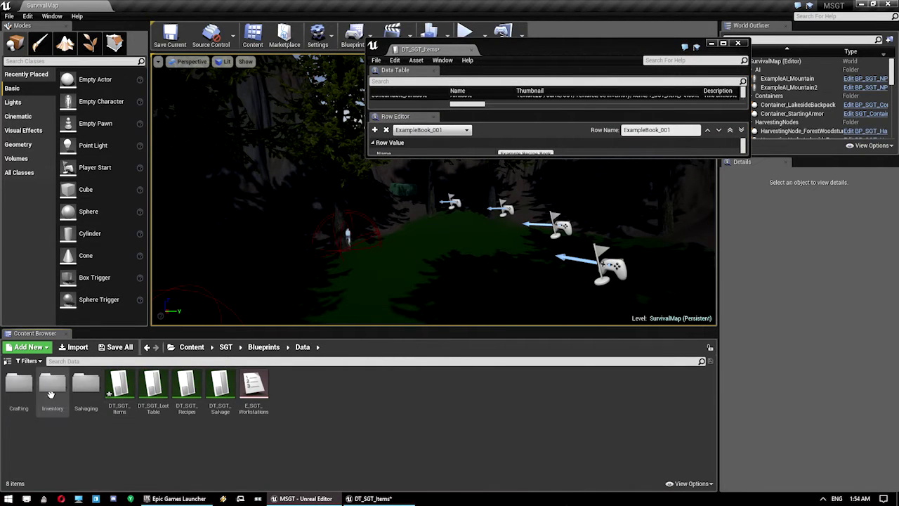
double_click(52, 392)
double_click(19, 385)
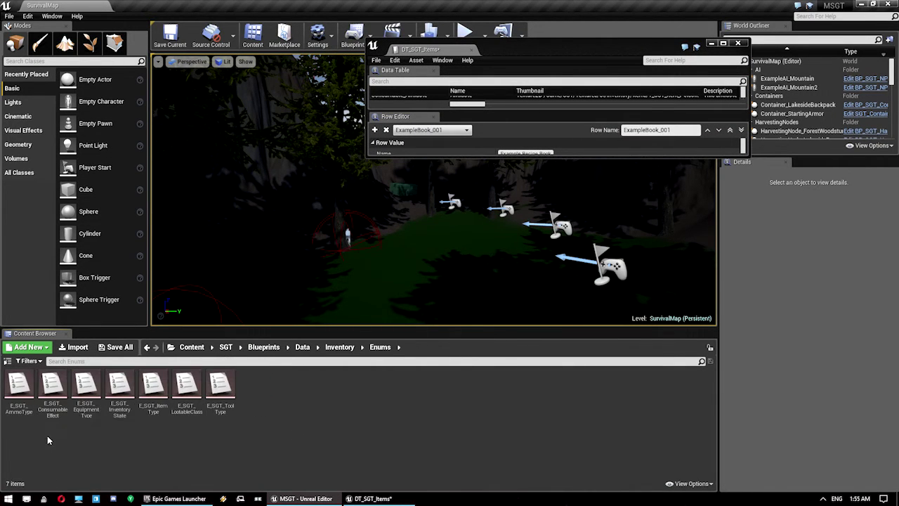
double_click(153, 387)
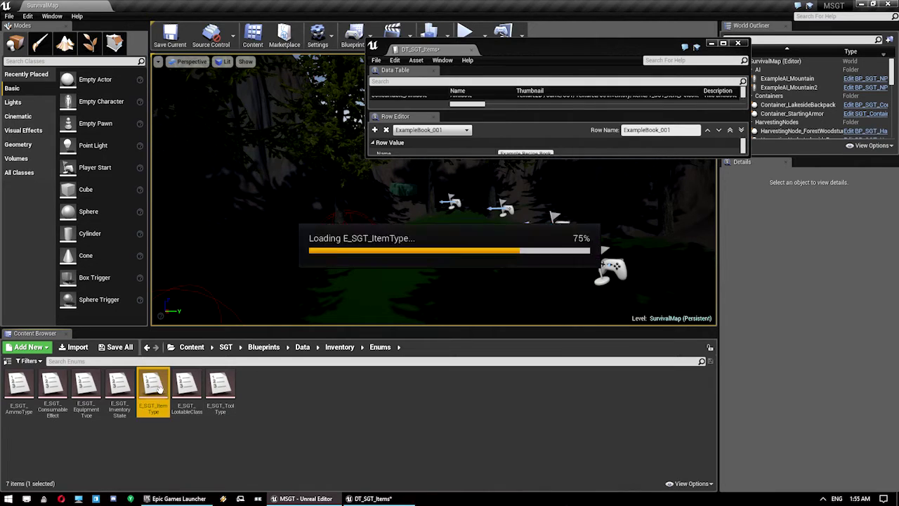
left_click(724, 44)
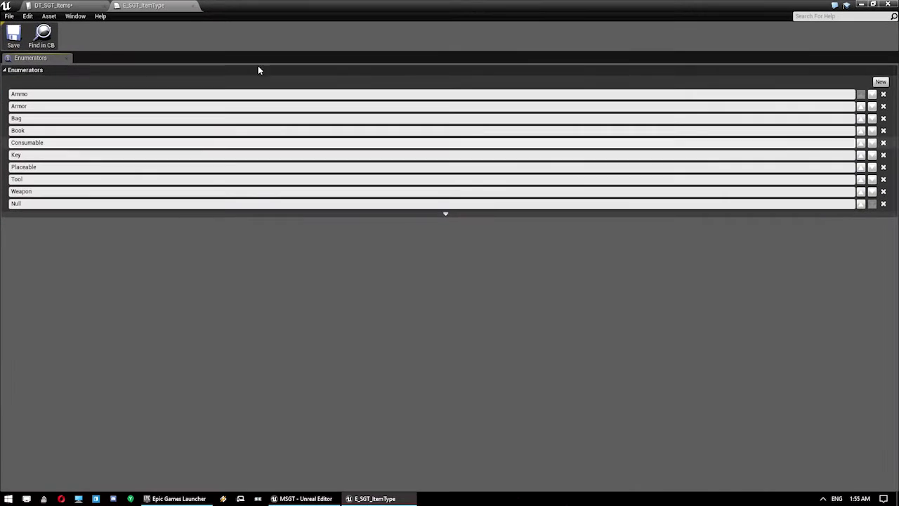
left_click(194, 7)
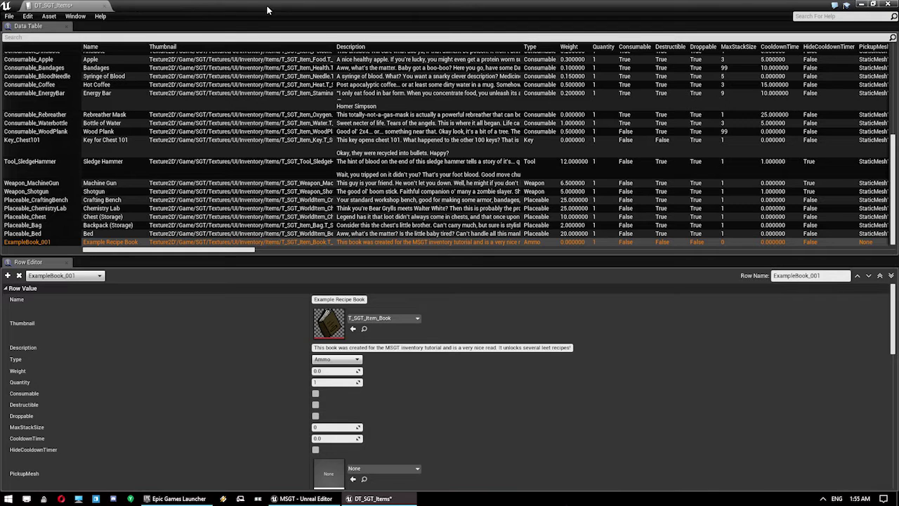
Step: Set the item type of ExampleBook_001 to Book
left_click(356, 360)
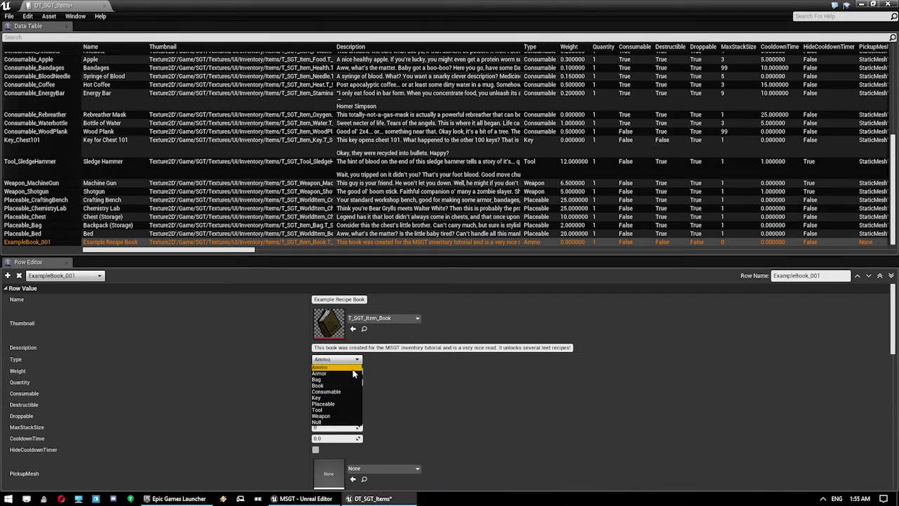
left_click(358, 391)
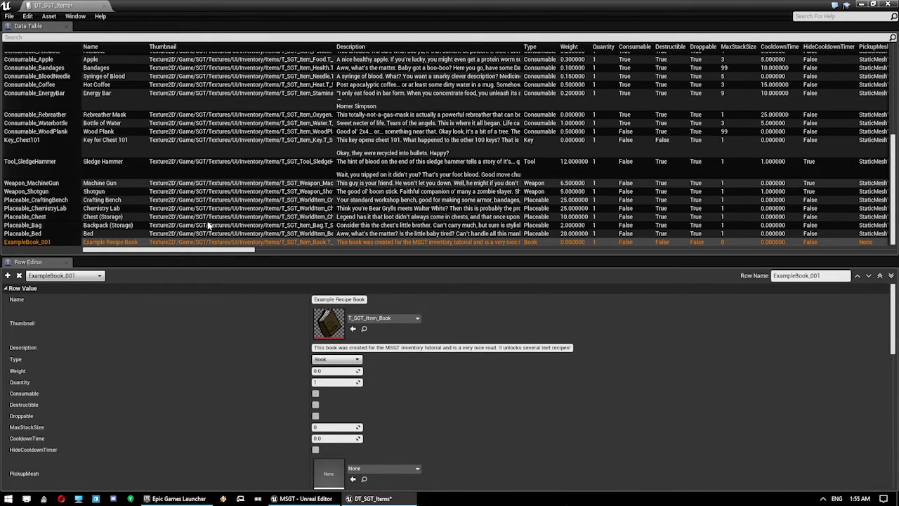
Step: Set the weight of ExampleBook_001 to 2 and make the item destructible and droppable
left_click(331, 372)
type("2")
key("Return")
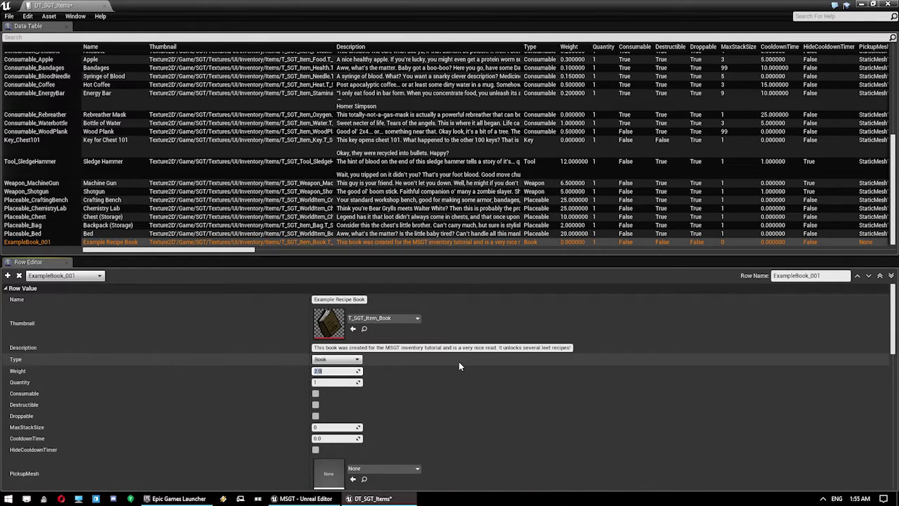
left_click(316, 405)
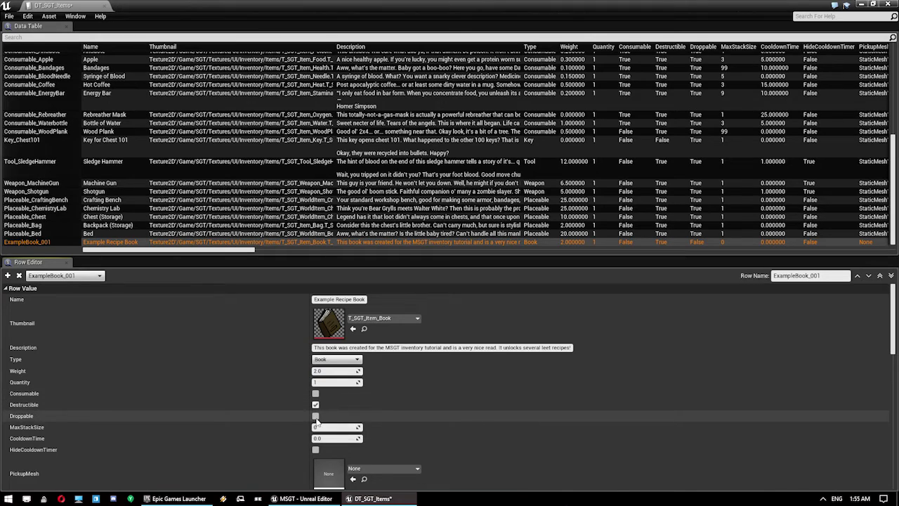
left_click(315, 416)
Step: Set the maximum stack size of ExampleBook_001 to 1
scroll(498, 415, "down", 1)
scroll(498, 415, "down", 2)
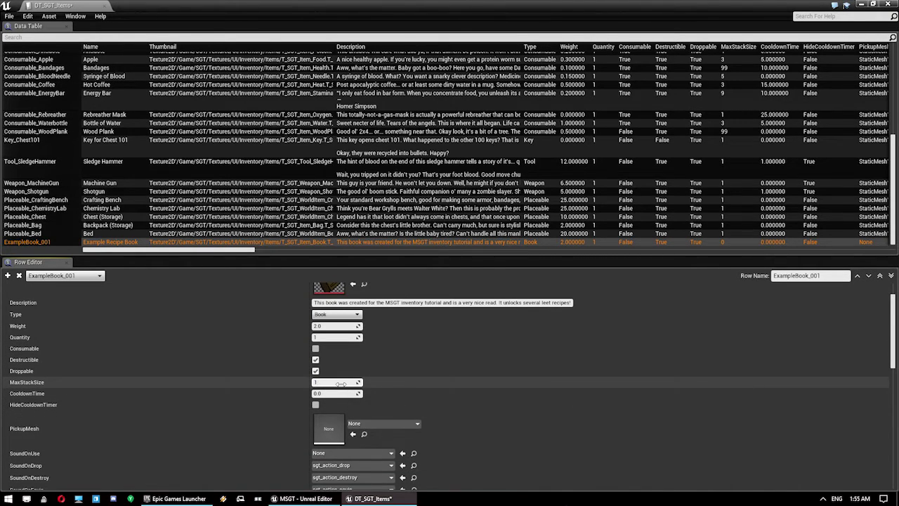
left_click(337, 394)
Step: Assign the SM_SGT_Item_Book static mesh as the book's pickup mesh, searching the assets for "book"
scroll(327, 385, "down", 3)
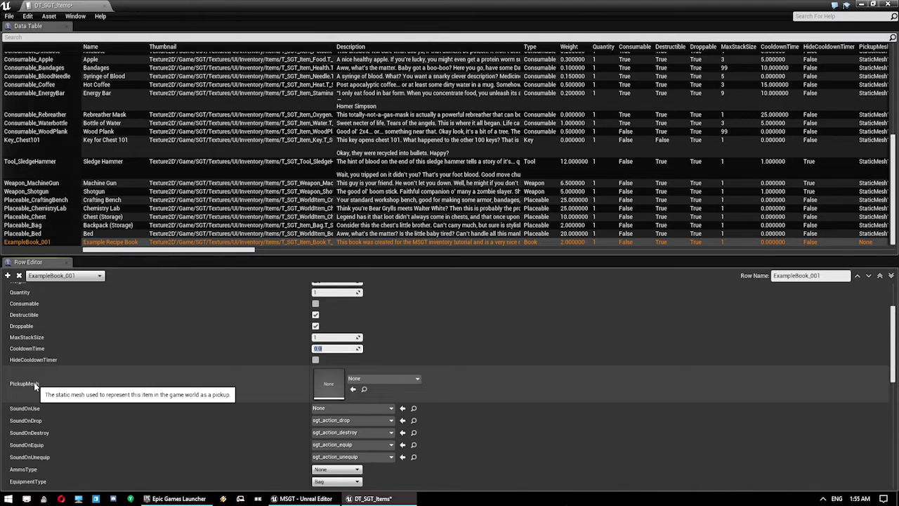
left_click(376, 379)
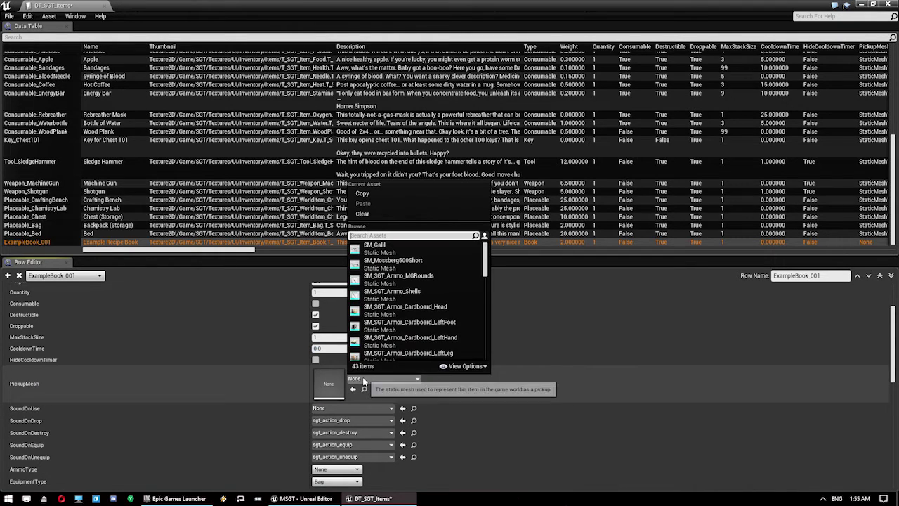
type("book")
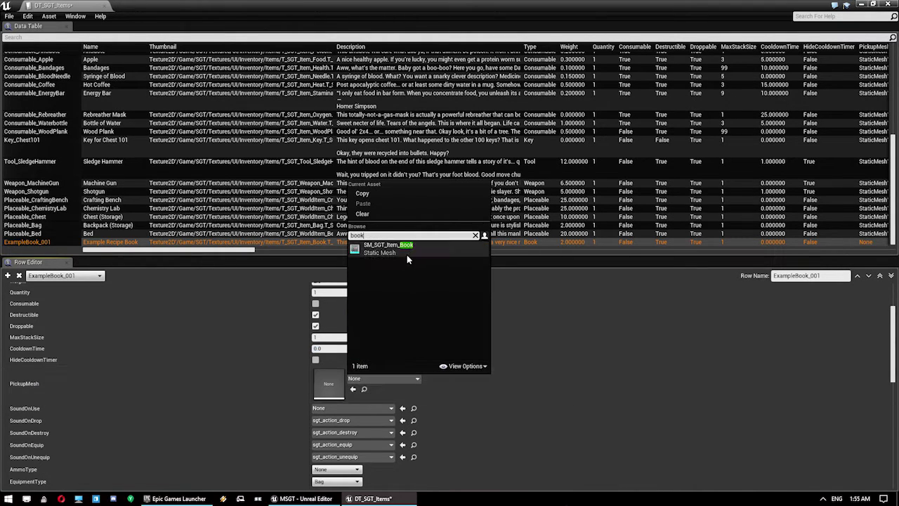
left_click(406, 246)
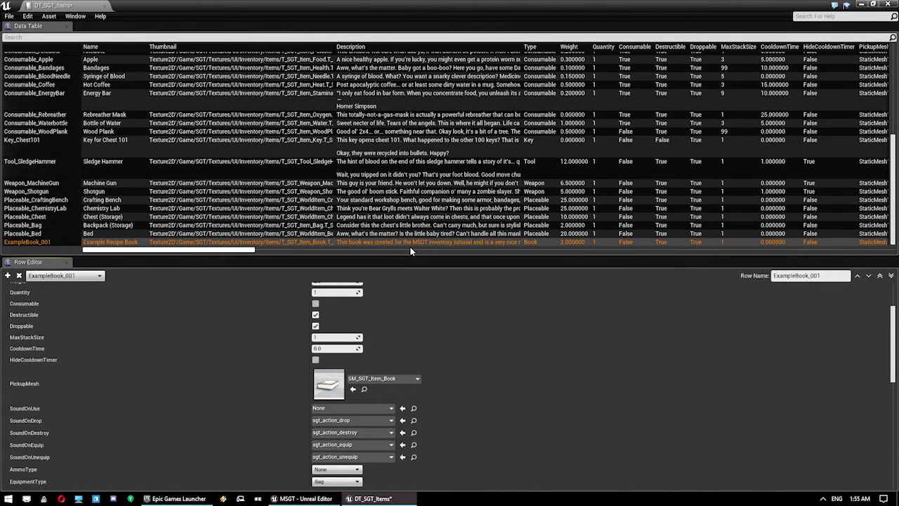
Step: Assign the sgt_action_book sound wave as the sound played when the book is used
scroll(371, 340, "down", 3)
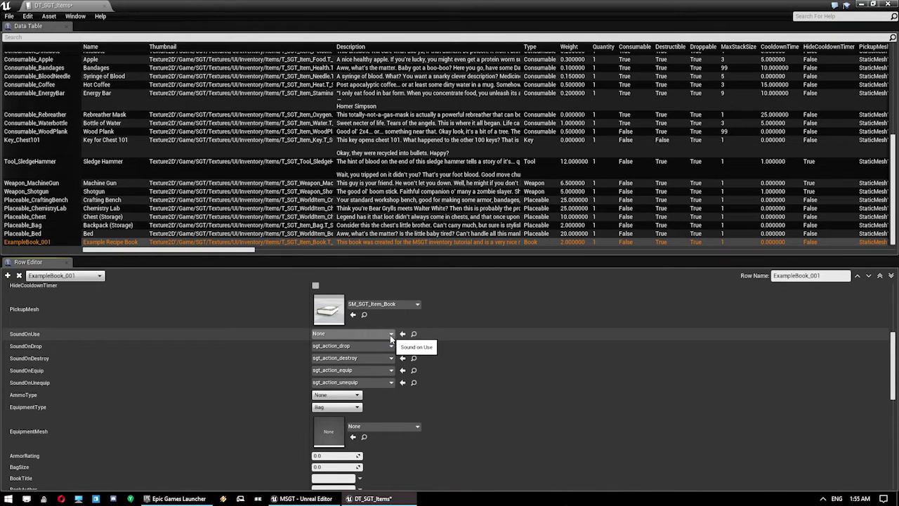
left_click(391, 337)
scroll(389, 299, "down", 6)
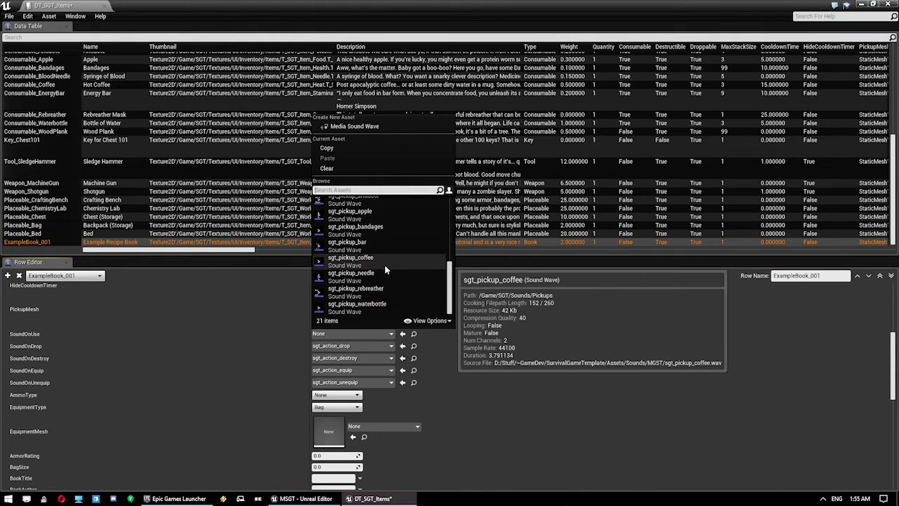
scroll(388, 276, "up", 6)
left_click(364, 236)
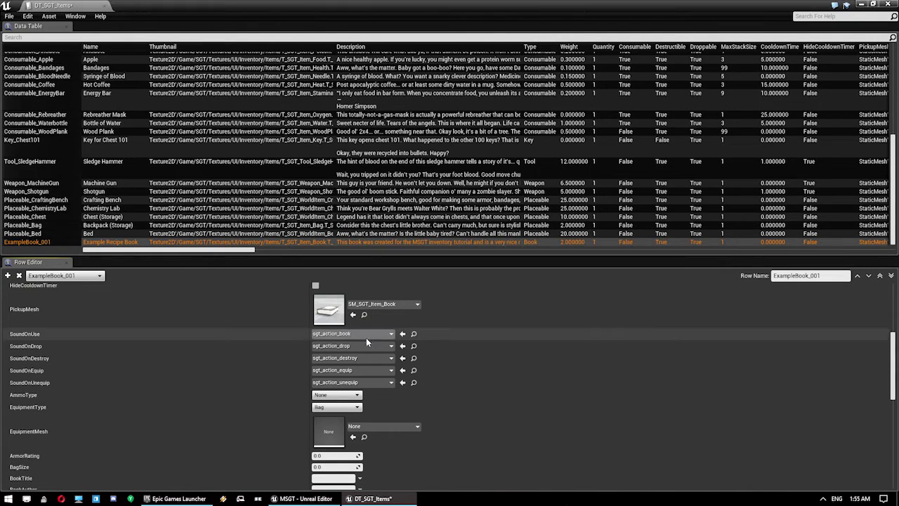
Step: Set the BookTitle of ExampleBook_001 to "Example Recipe Book Volume 1"
scroll(421, 334, "down", 2)
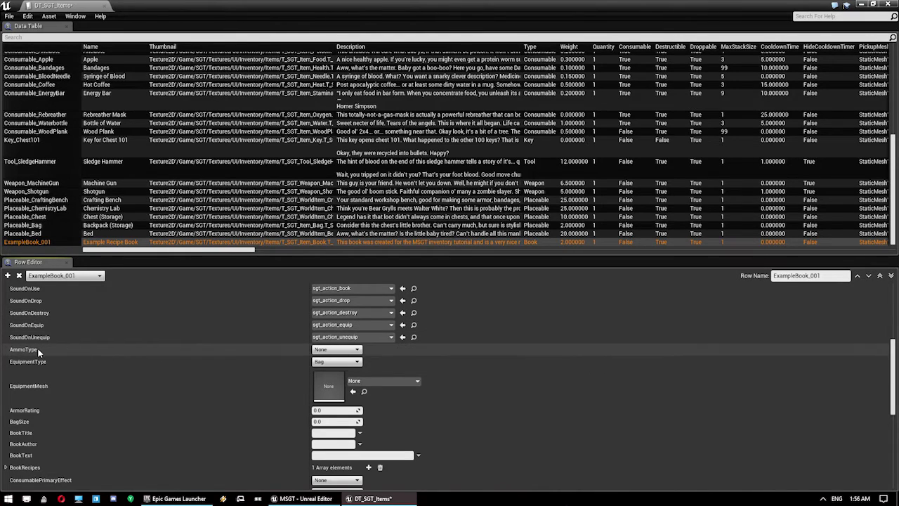
scroll(50, 429, "down", 2)
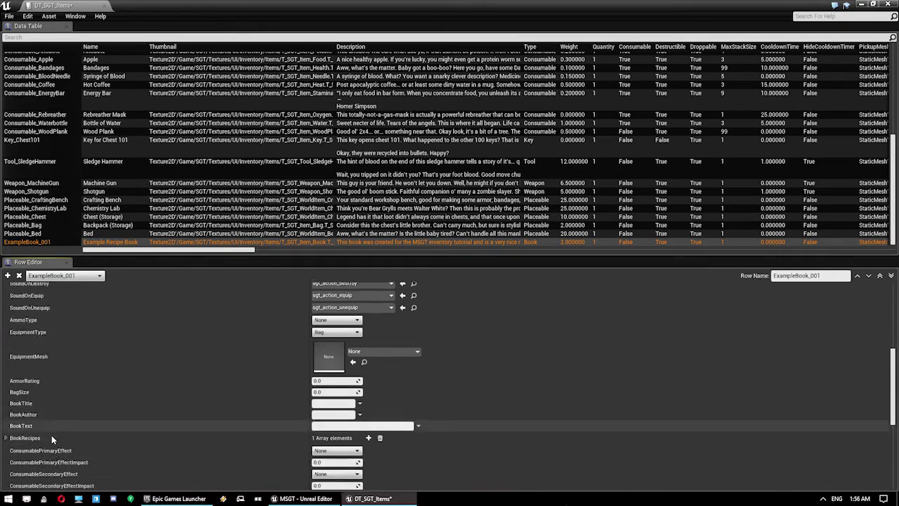
scroll(51, 427, "up", 1)
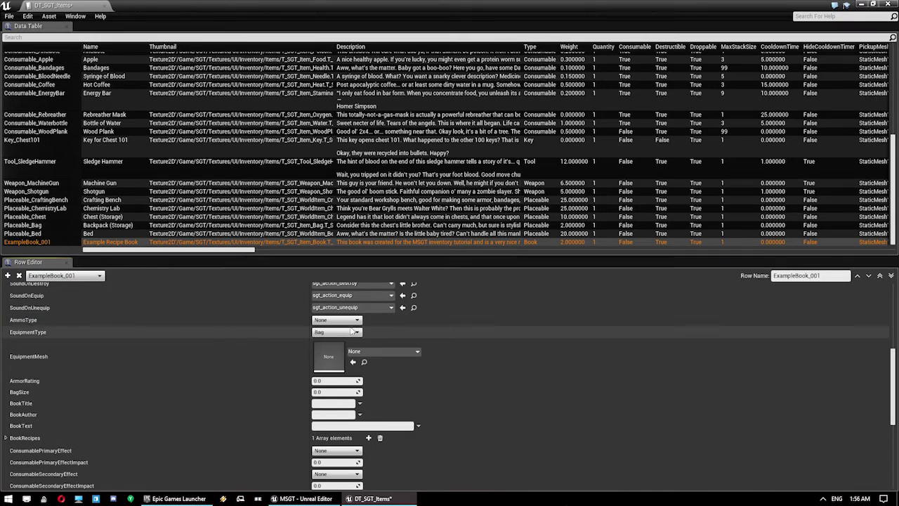
mouse_move(37, 335)
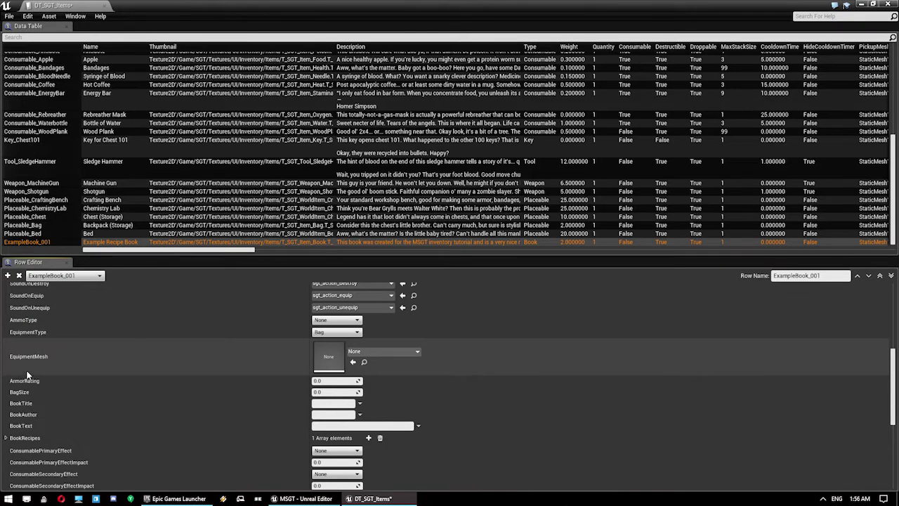
scroll(27, 380, "down", 2)
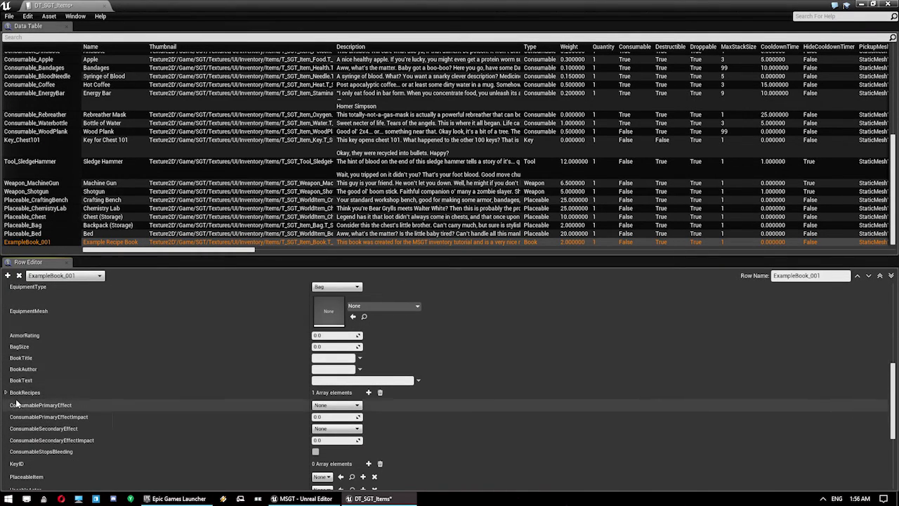
mouse_move(327, 359)
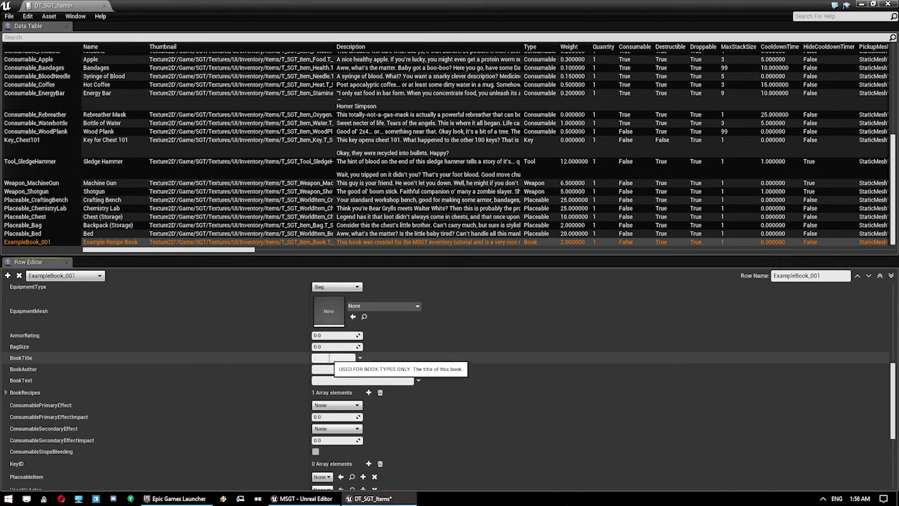
left_click(328, 358)
type("Example Recipe Book Volume 1")
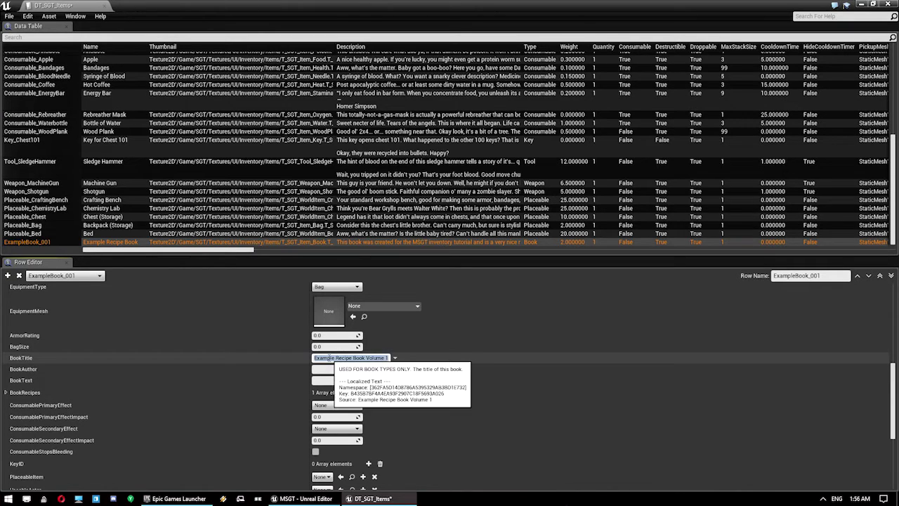
key("Return")
Step: Set the BookAuthor to "Some Crazy Man Who Lives In A Cave And Cooks"
left_click(334, 368)
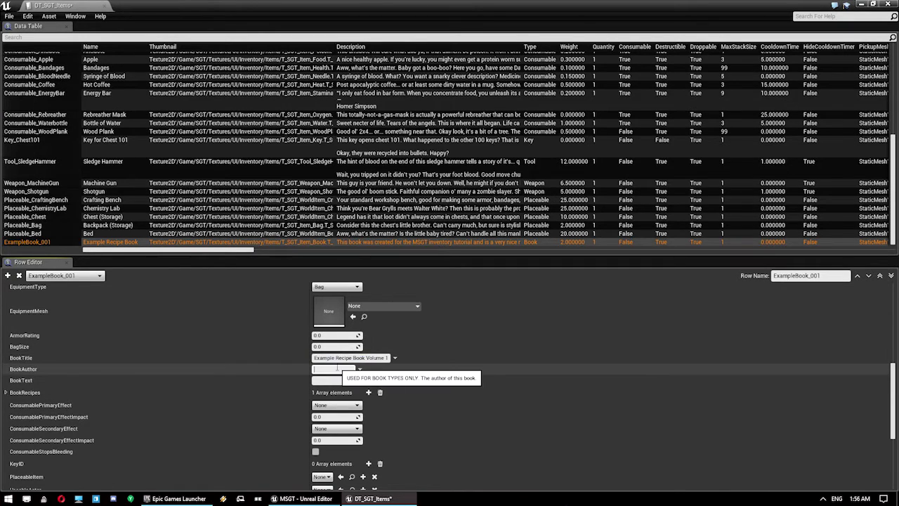
type("Some Crazy Man Who Lives In A Cave And")
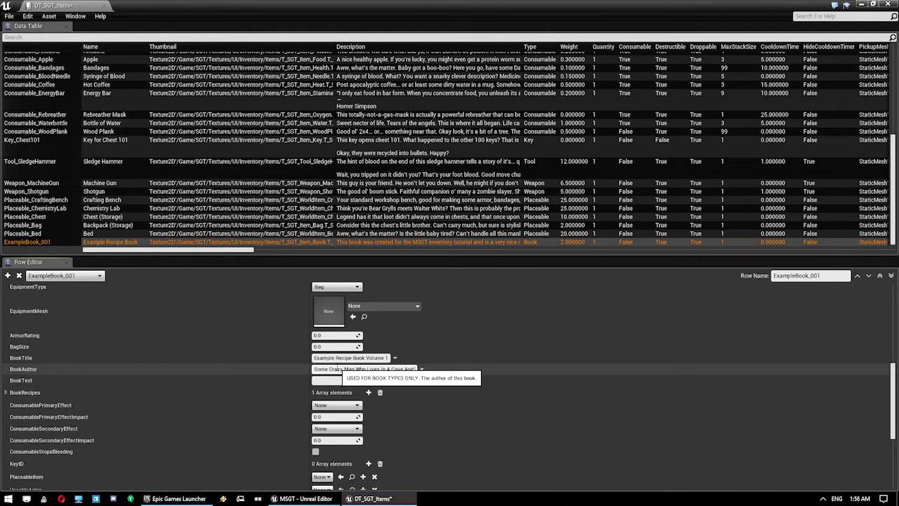
type(" Cooks")
key("Return")
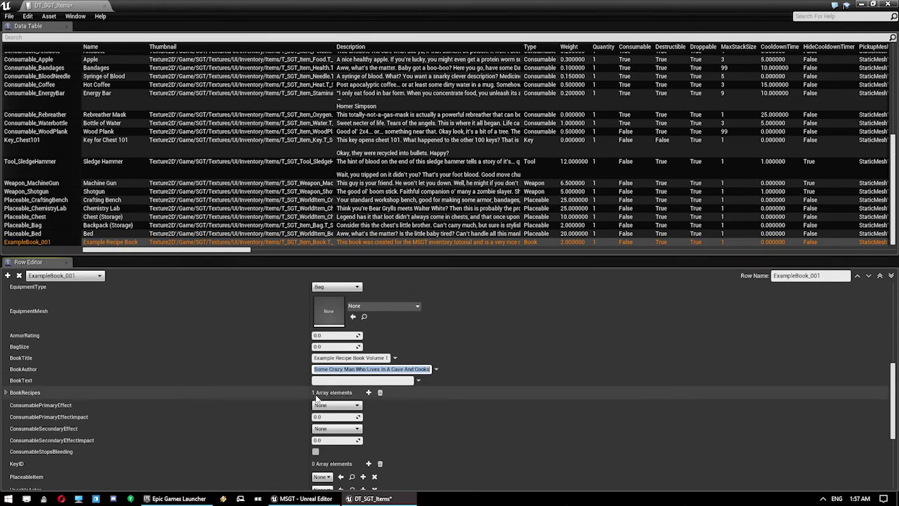
Step: Enter the multi-line BookText: "Recipe 1", "Take a wooden plank.", "Add to it a Apple.", "And bam! You have a funky chest."
left_click(337, 380)
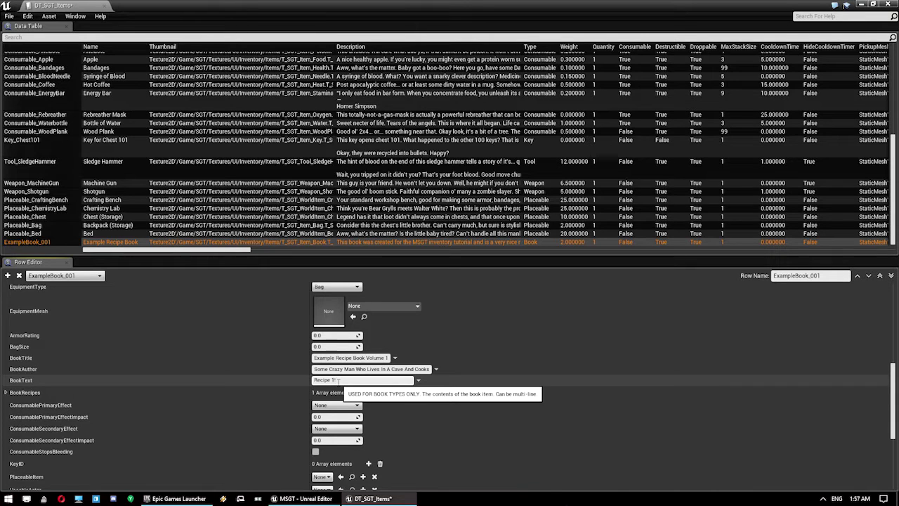
type("Recipe 1")
key("shift+Return")
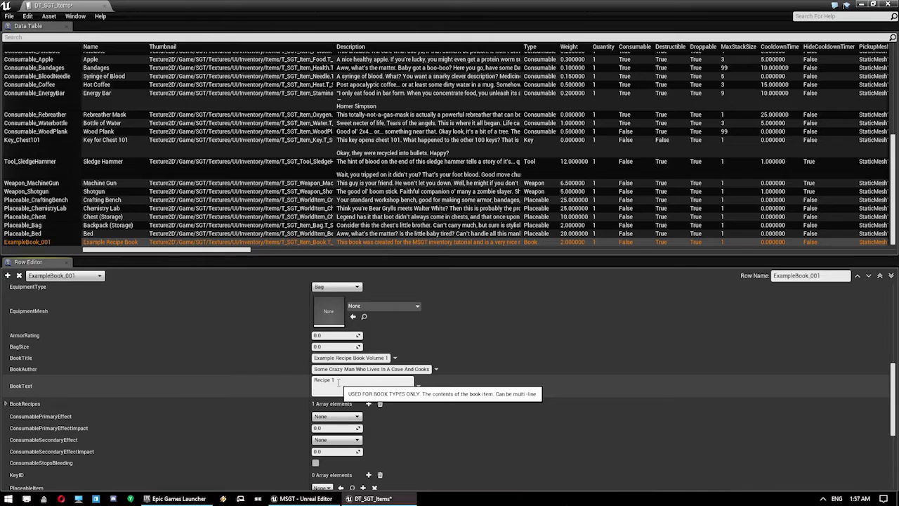
type("Take a wooden plank.")
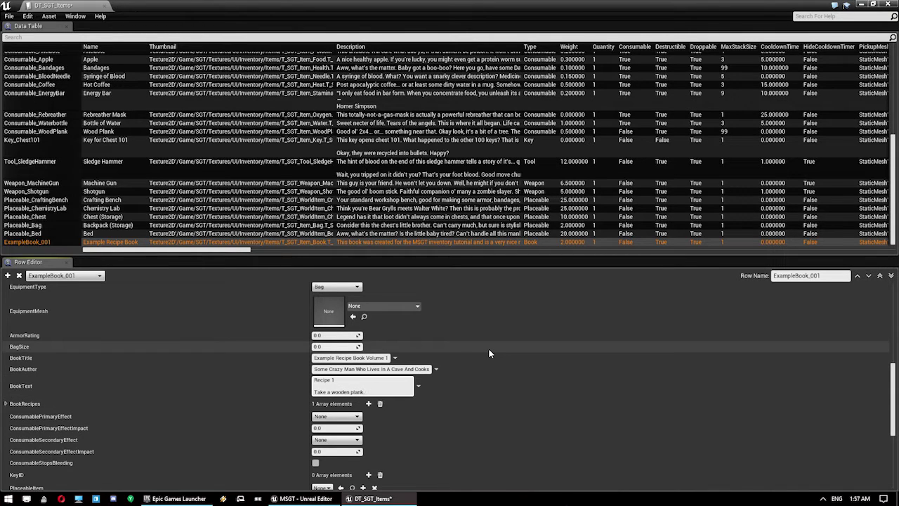
key("shift+Return")
type("Add to it a")
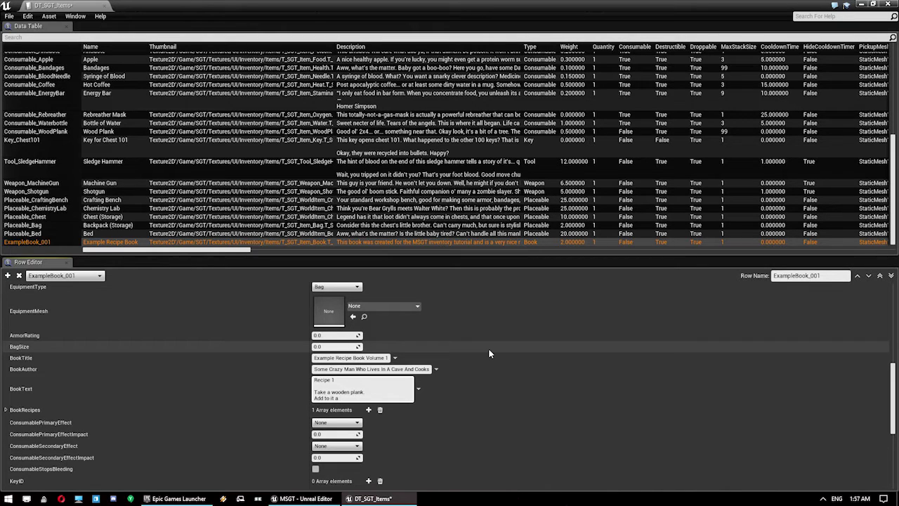
type("Apple.")
key("shift+Return")
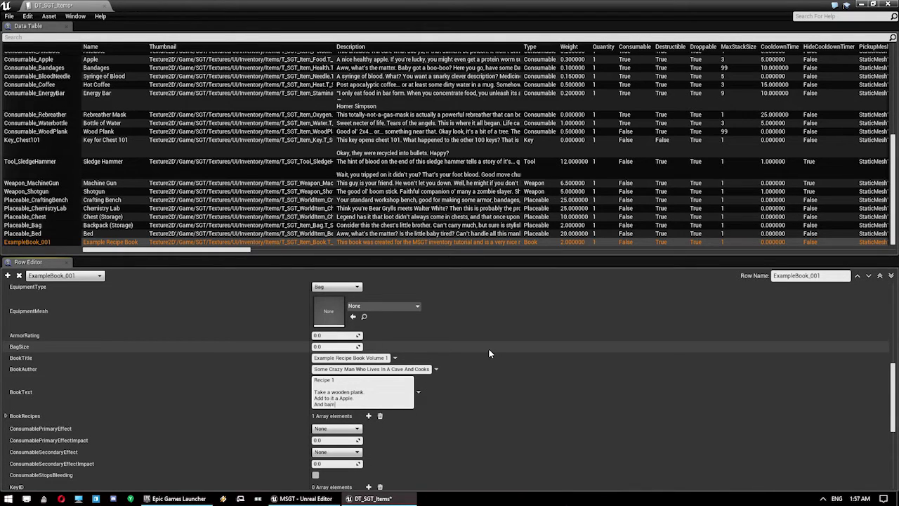
type("And bam! YOu have a funky chest.")
Step: Expand the first BookRecipes entry to show its data table and row name, and save the items table
scroll(488, 348, "down", 2)
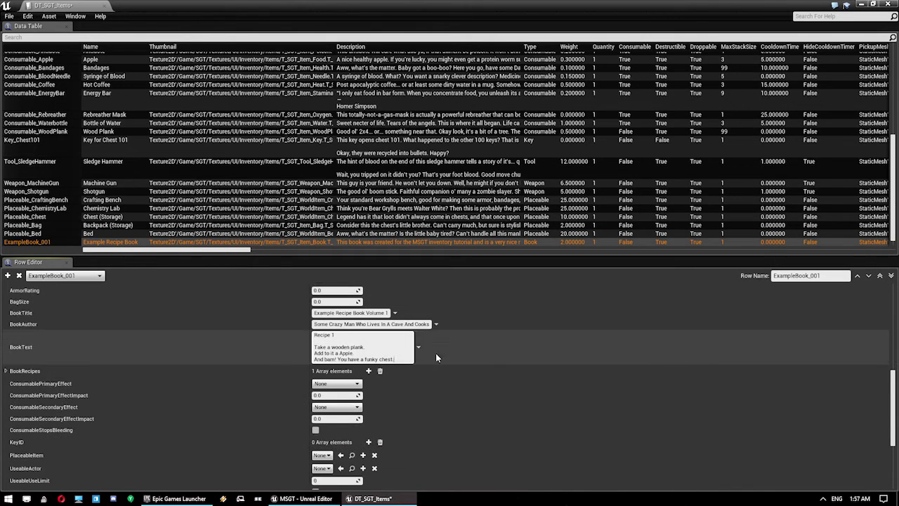
left_click(5, 371)
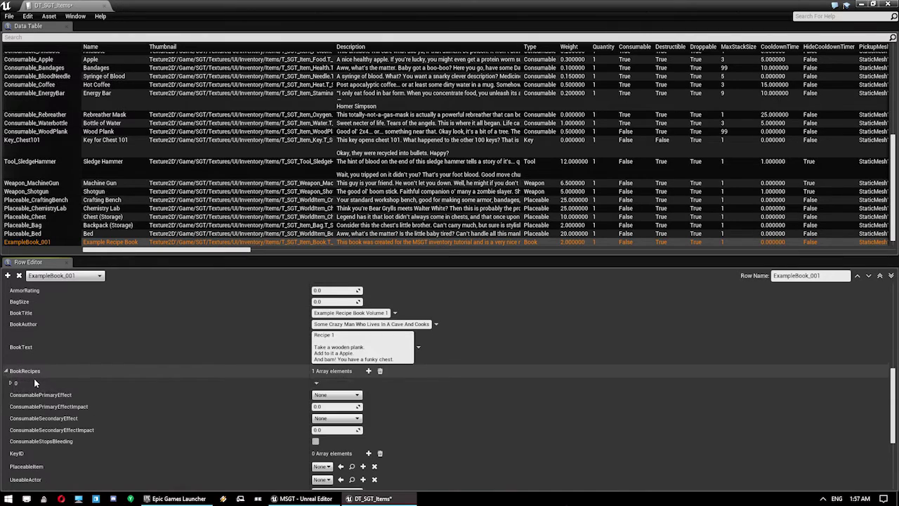
left_click(11, 382)
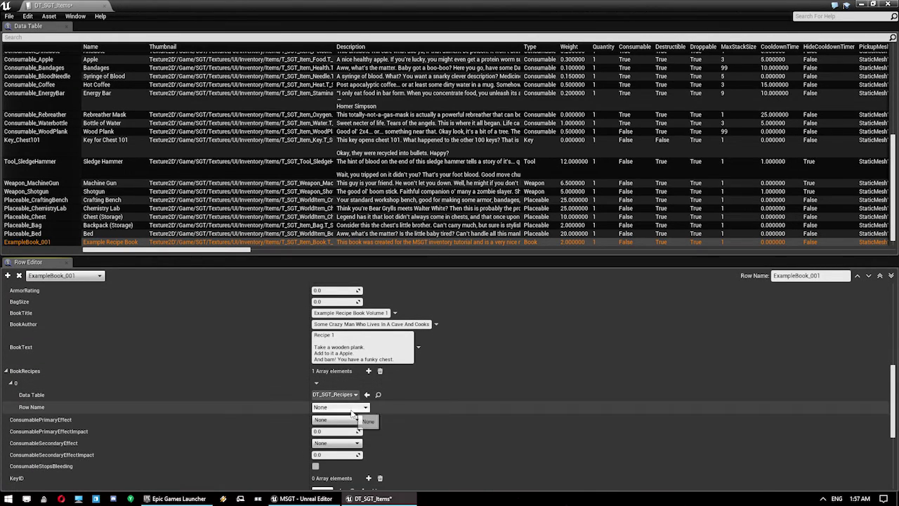
left_click(10, 16)
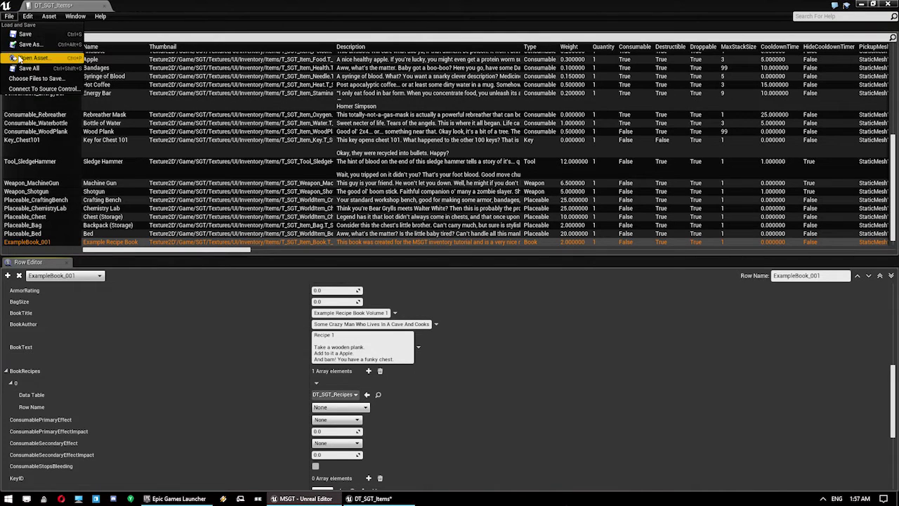
left_click(28, 37)
Step: Shrink the items table window, open the DT_SGT_Recipes data table from Blueprints/Data and maximize it
double_click(105, 4)
left_click_drag(244, 21, 411, 91)
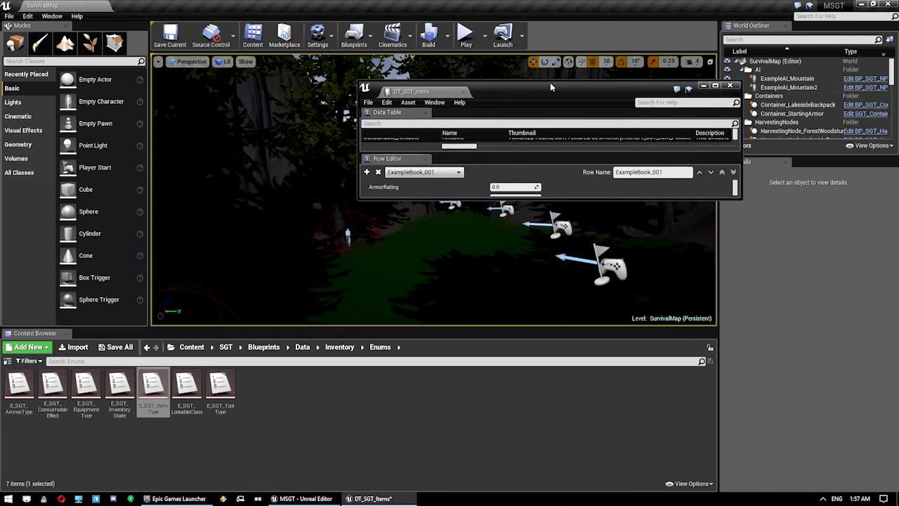
key("alt+Left")
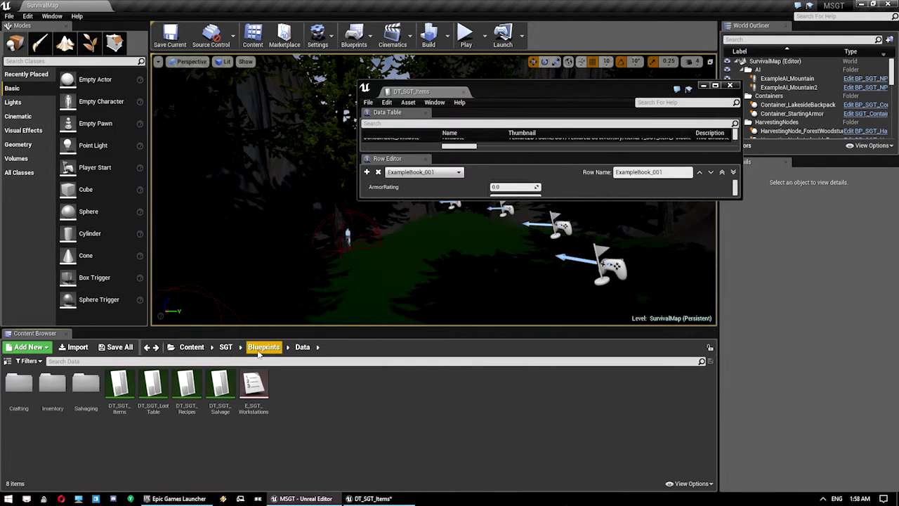
left_click(193, 401)
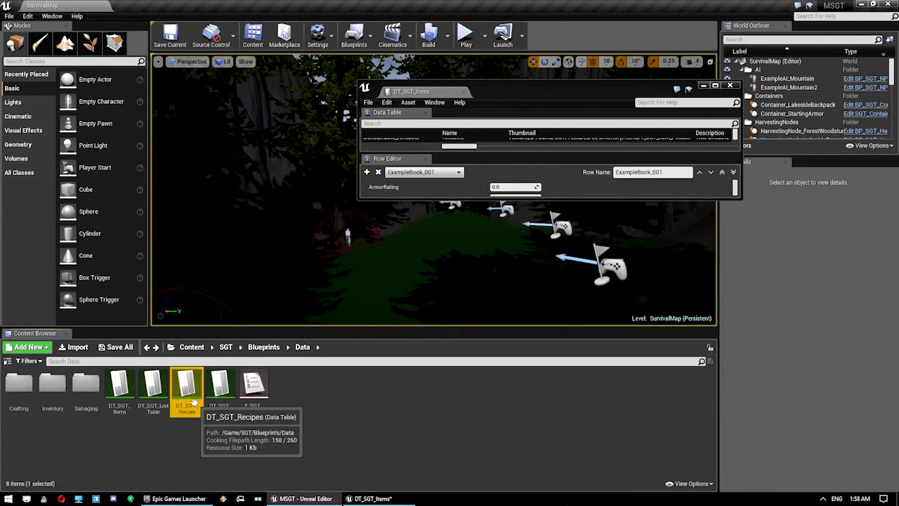
double_click(194, 402)
double_click(590, 91)
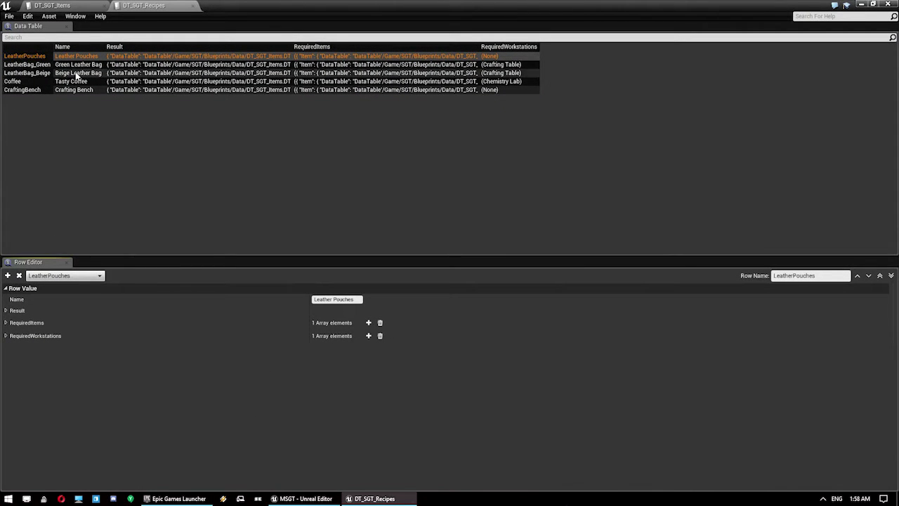
Step: Add a new row named FunkyChest to the recipes data table
left_click(9, 275)
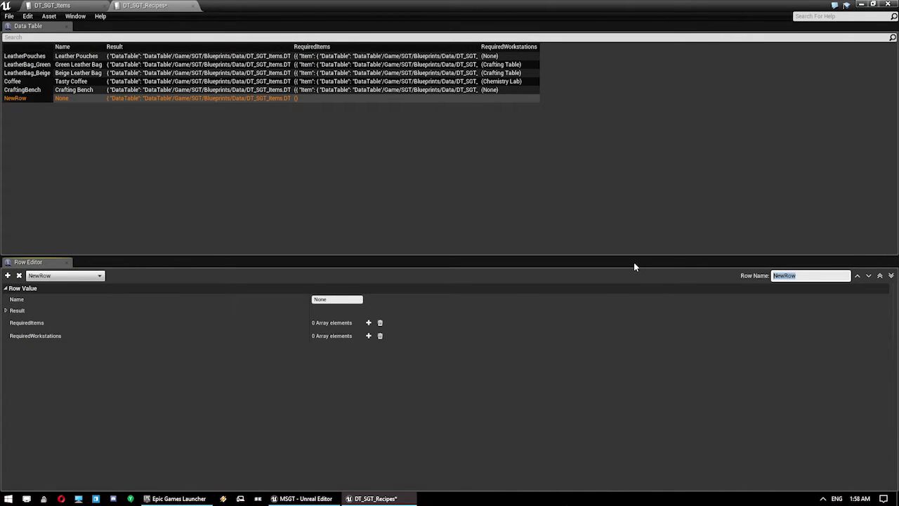
type("FunkyChest")
key("Return")
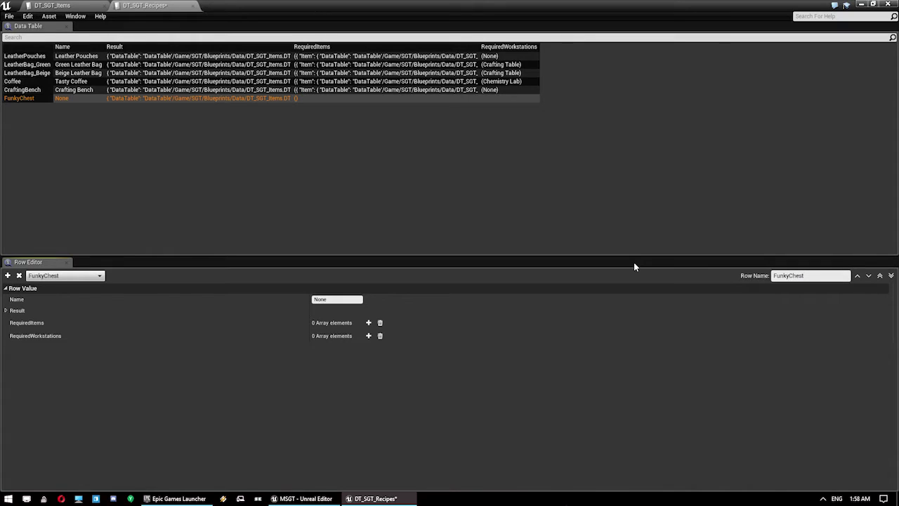
Step: Expand the FunkyChest recipe's Result and check the item row names available for it
left_click(5, 310)
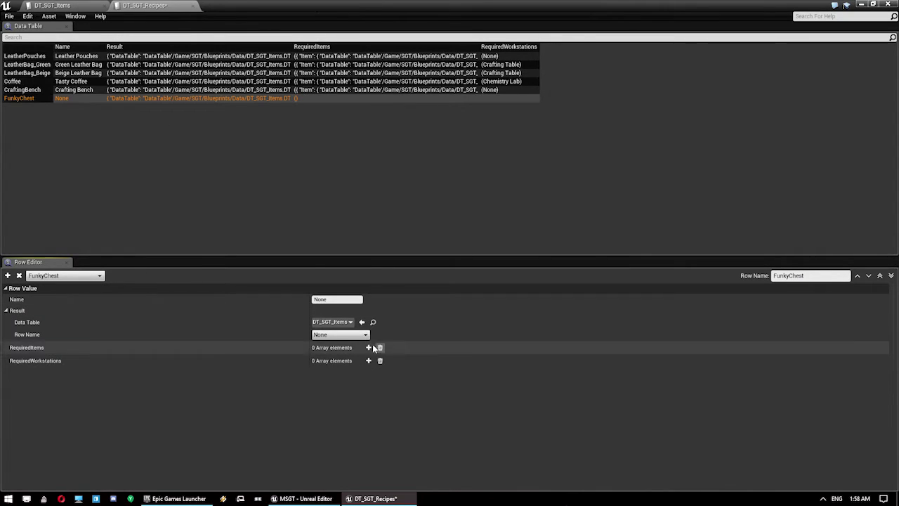
left_click(355, 336)
left_click(355, 336)
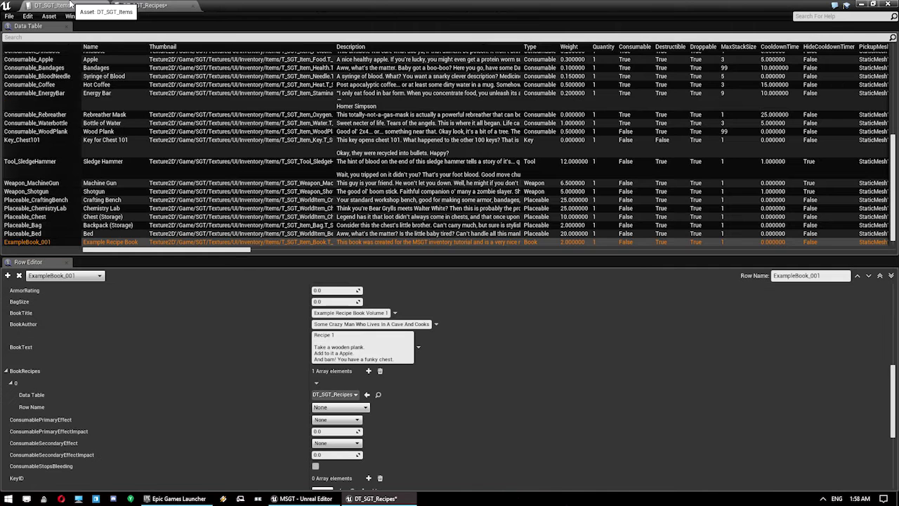
Step: Add a FunkyChest row to the DT_SGT_Items table and set its Name to "A Funky Chest"
left_click(70, 6)
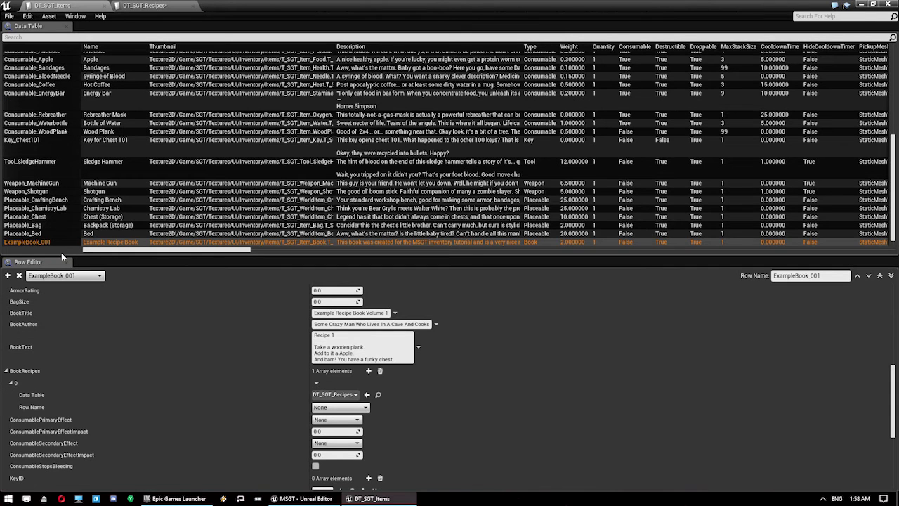
left_click(7, 276)
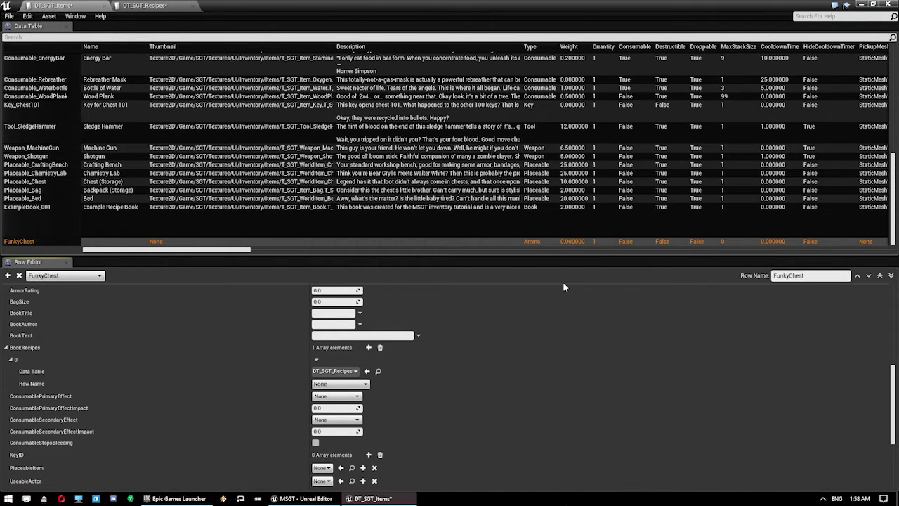
scroll(433, 393, "up", 10)
left_click(349, 300)
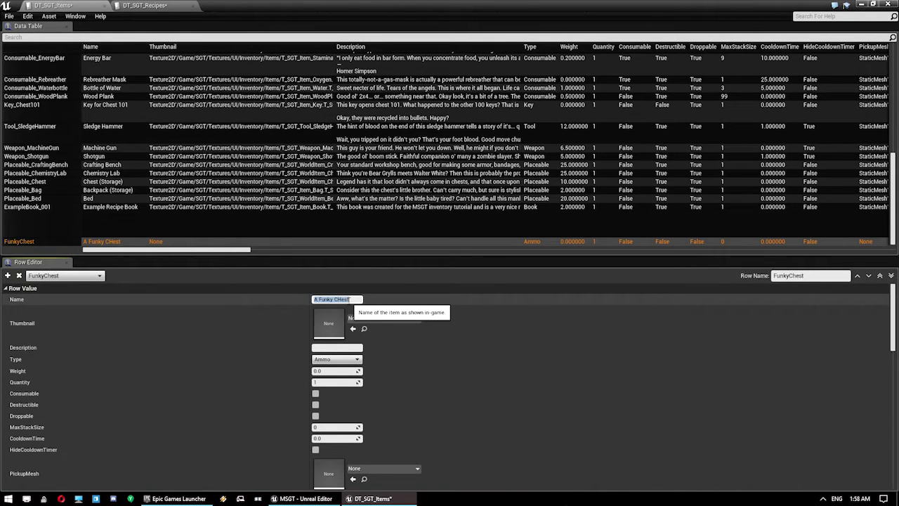
left_click(351, 300)
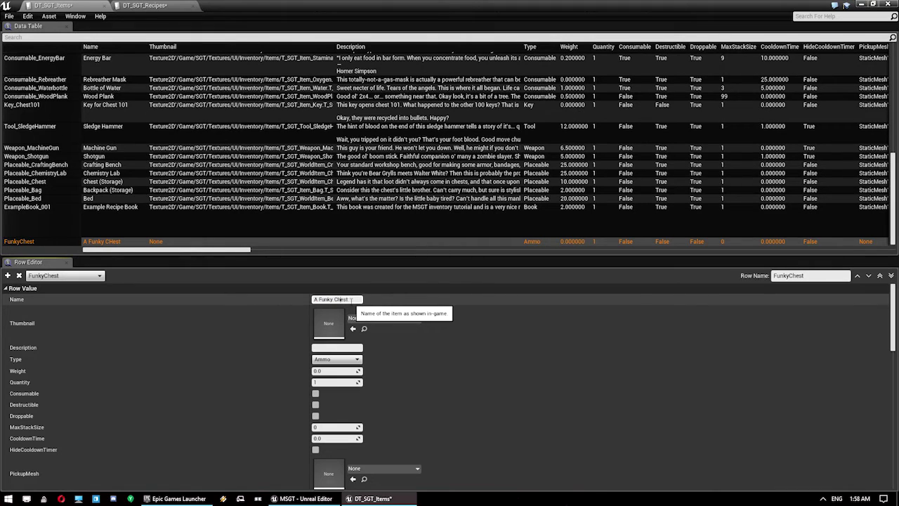
Step: Search the thumbnail textures for "food" and assign T_SGT_Item_Food as the FunkyChest item's Thumbnail
left_click(387, 315)
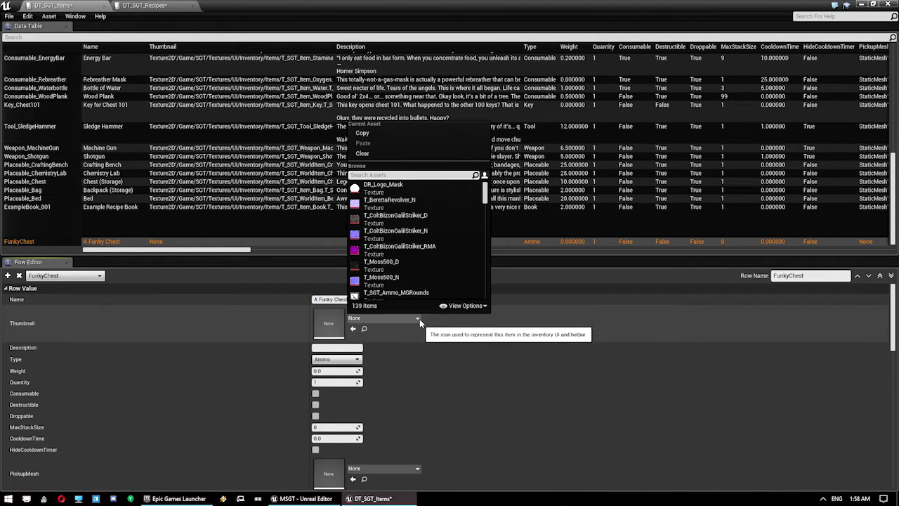
type("cap")
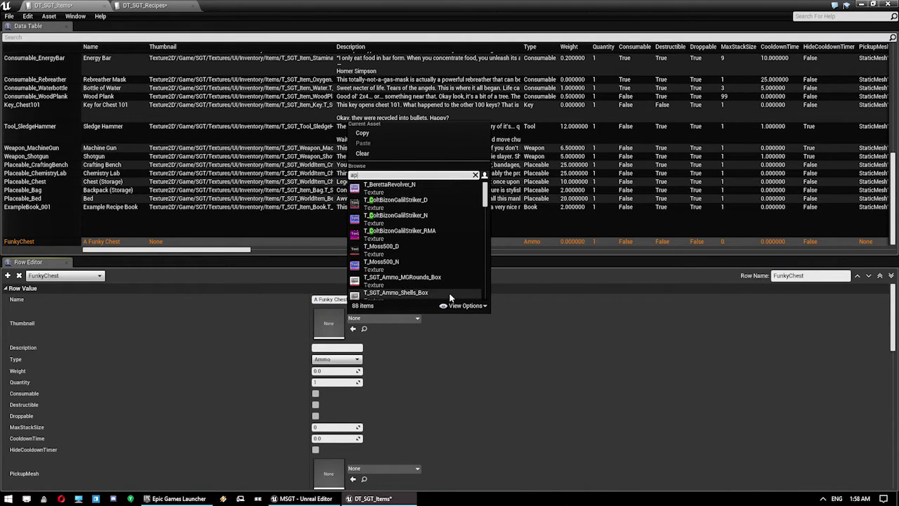
type("ple")
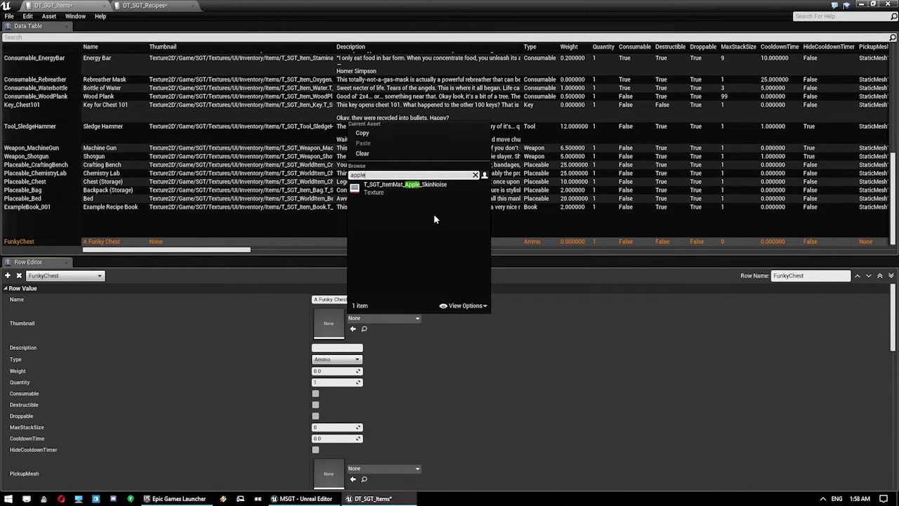
key("BackSpace")
key("BackSpace")
key("BackSpace")
key("BackSpace")
key("BackSpace")
type("food")
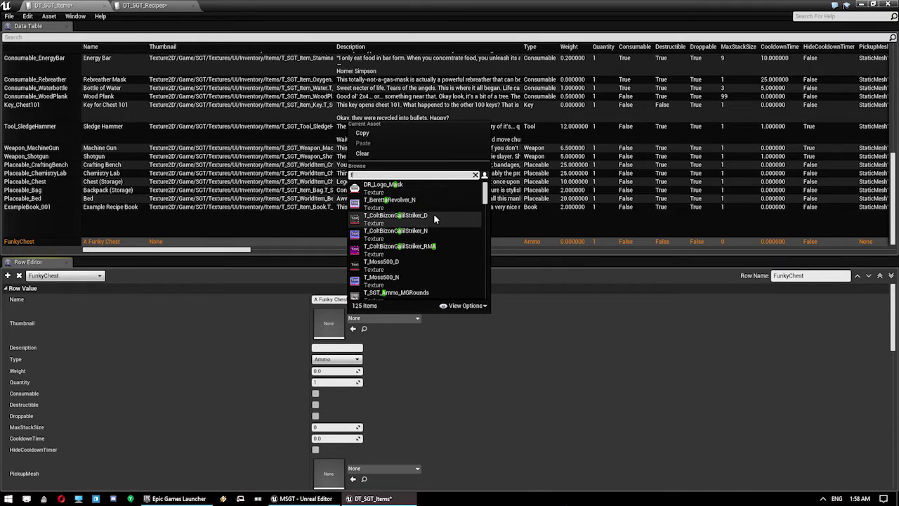
left_click(405, 194)
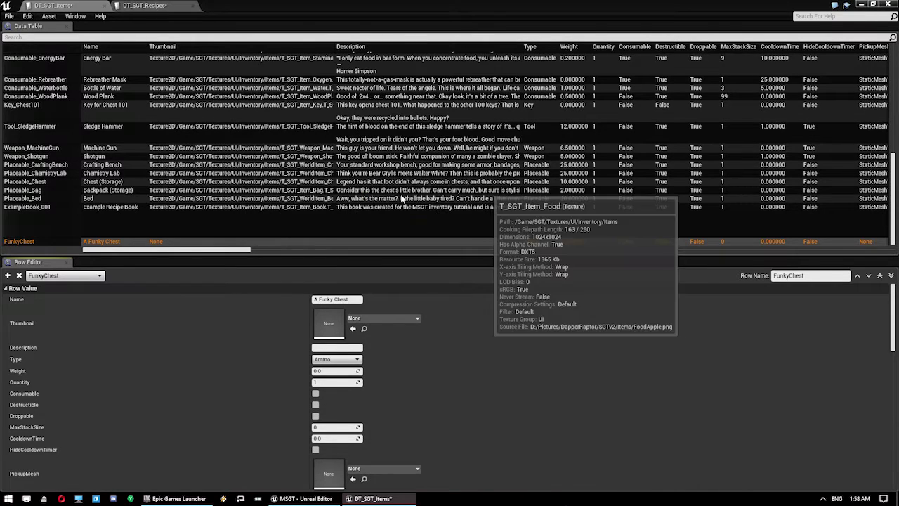
Step: Give the FunkyChest item the Description "A funky chest that looks like an apple.", Type Placeable and Weight 1.0
left_click(351, 348)
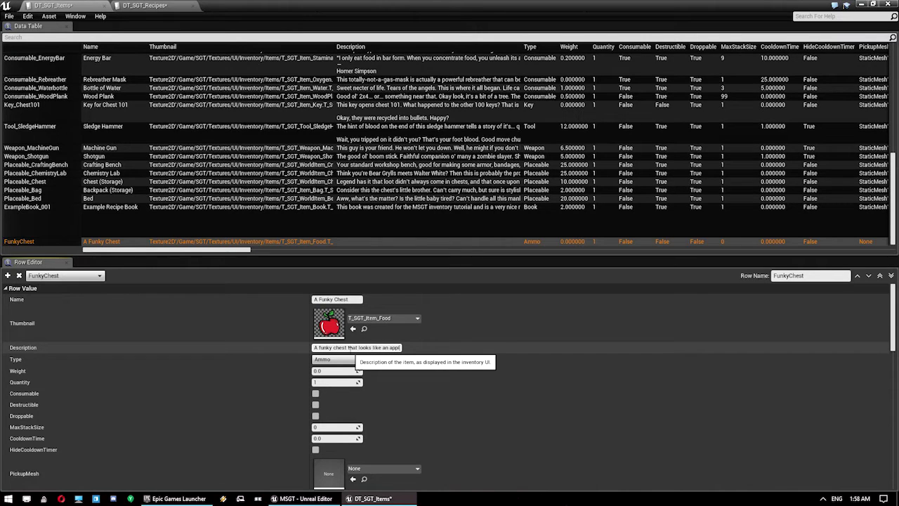
left_click(330, 359)
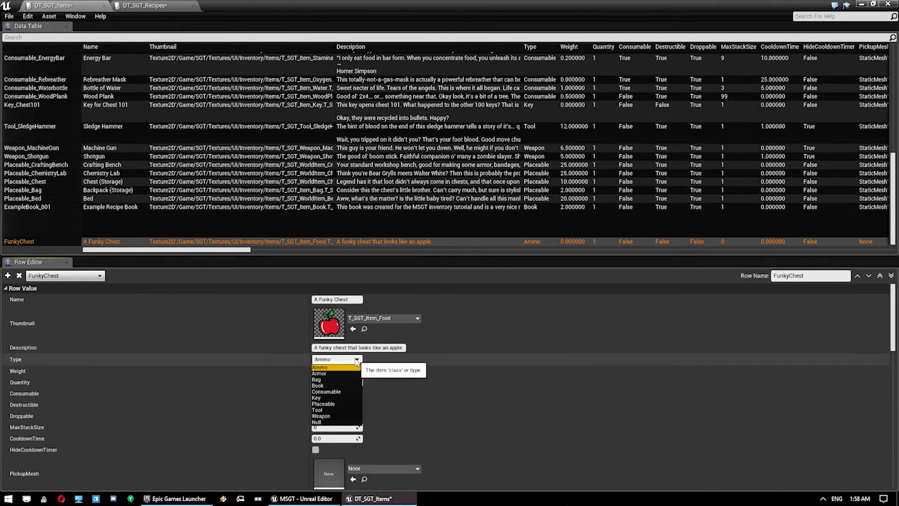
left_click(325, 404)
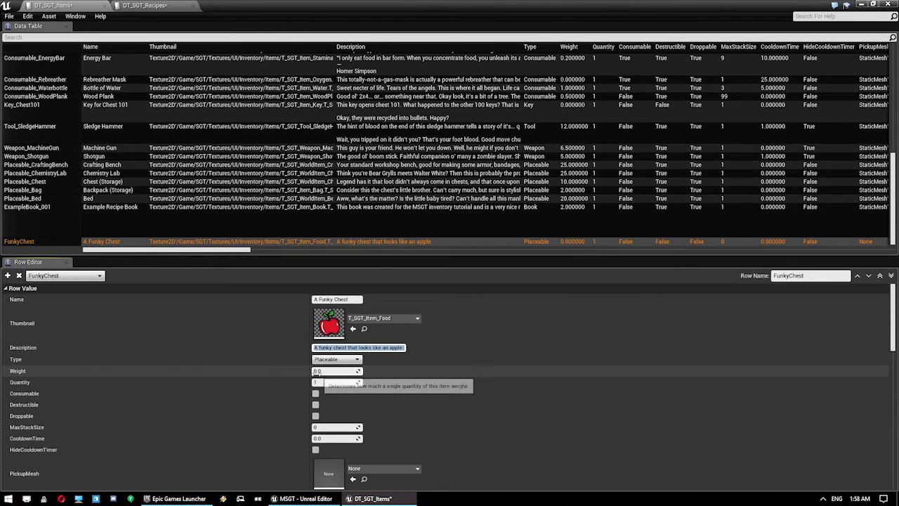
left_click(330, 373)
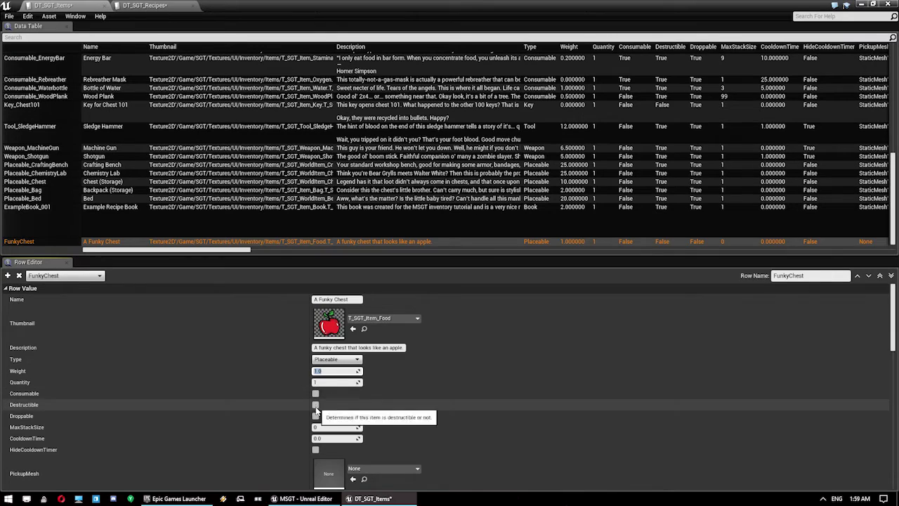
Step: Set the FunkyChest item's MaxStackSize to 1 and its PickupMesh to SM_SGT_Consumable_Apple
scroll(316, 411, "down", 5)
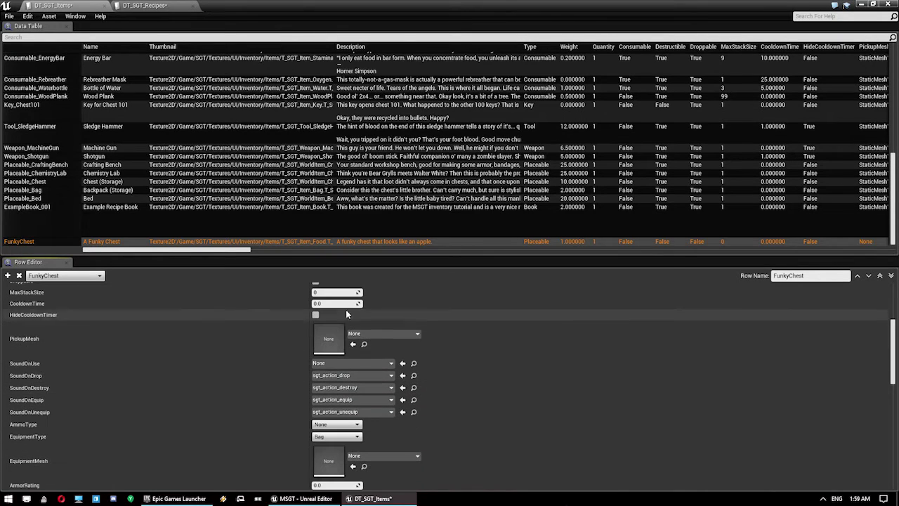
left_click_drag(339, 294, 342, 293)
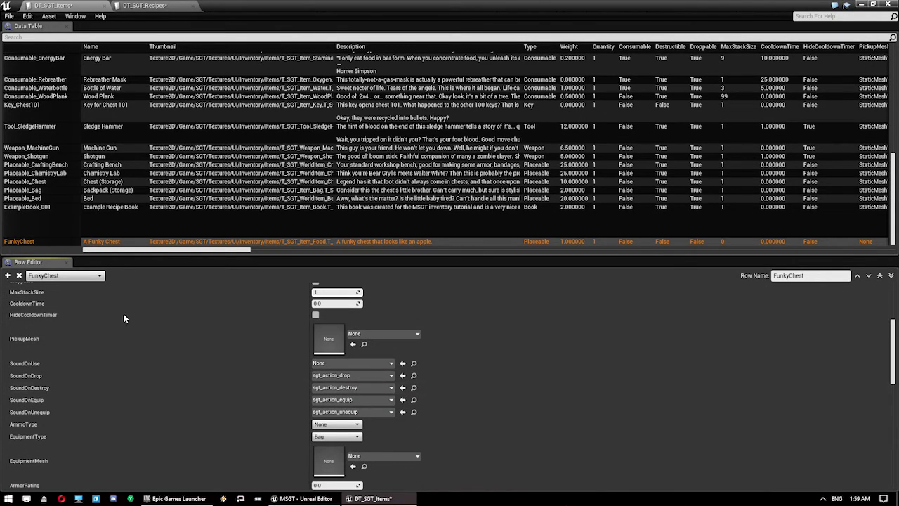
left_click(379, 334)
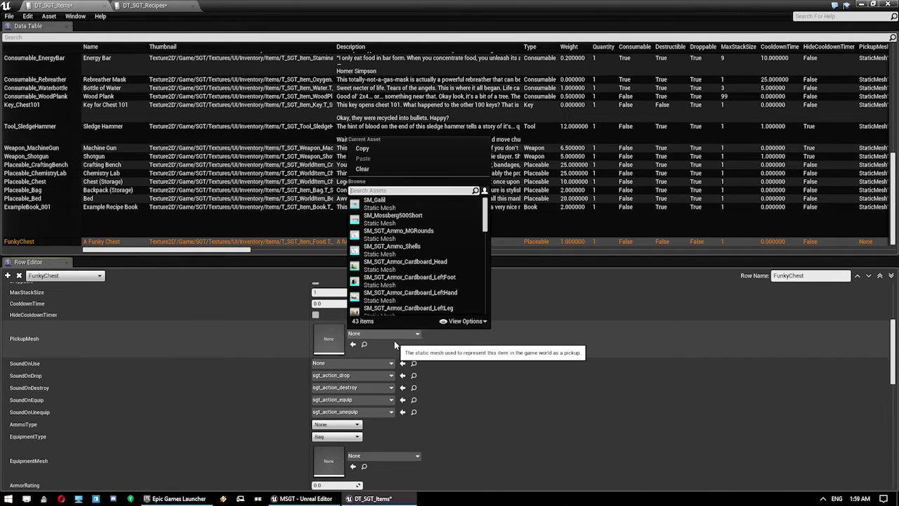
type("appl")
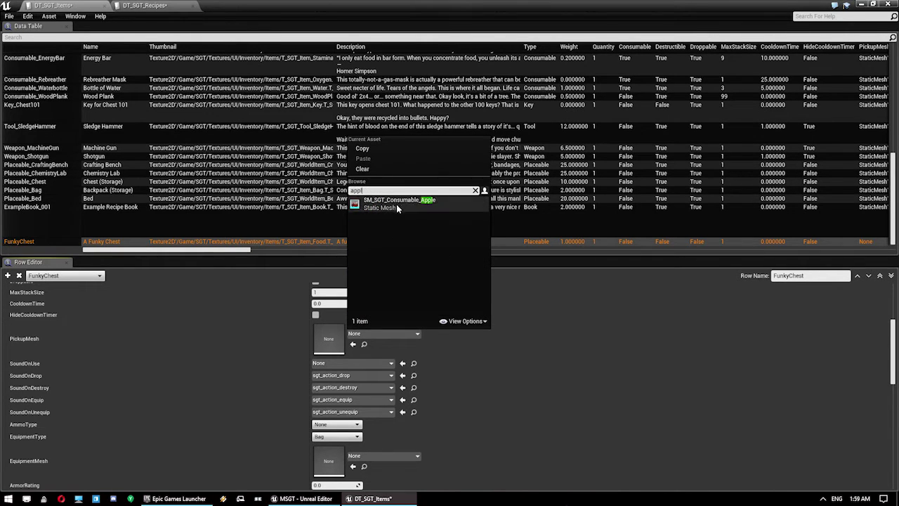
left_click(397, 204)
Step: Set the FunkyChest item's SoundOnUse to sgt_action_pickup
left_click(349, 362)
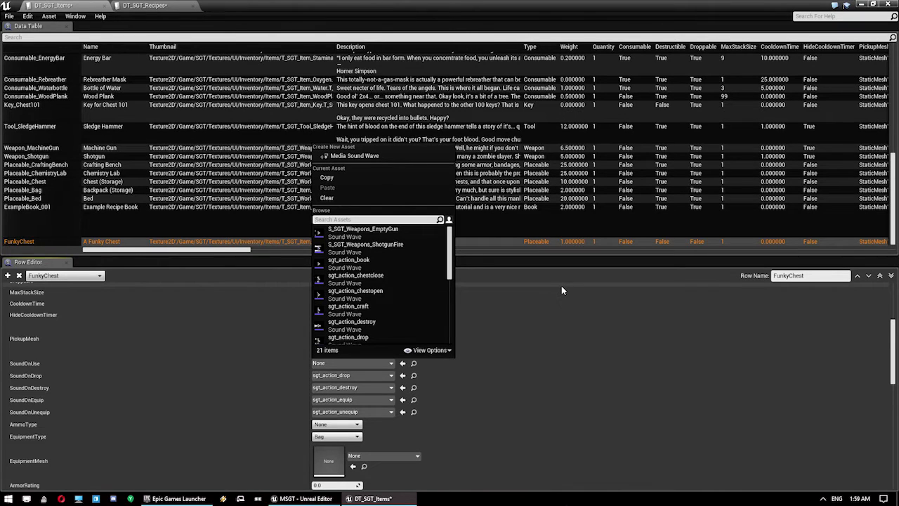
scroll(412, 267, "down", 3)
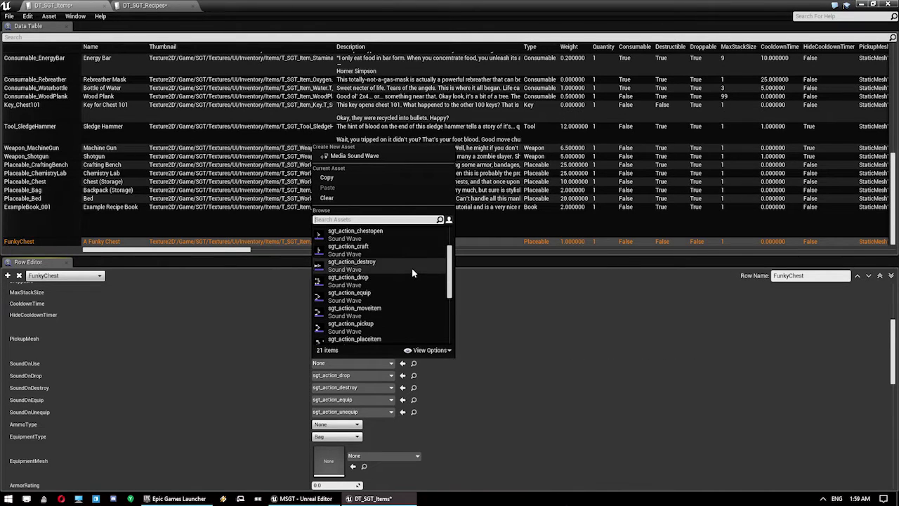
scroll(412, 268, "down", 1)
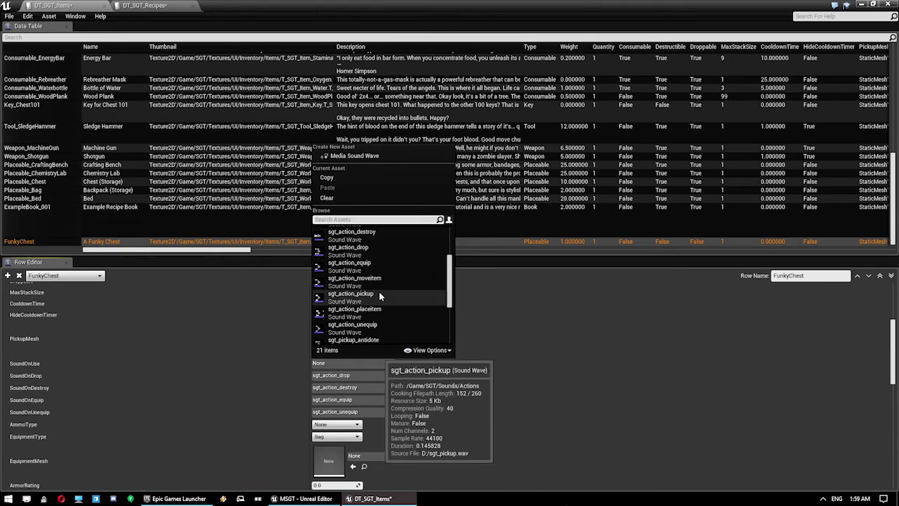
left_click(351, 294)
Step: Review the item's remaining properties down to PlaceableItem, shrink the table window, and open the Blueprints/Actors/Examples/Placeables folder
scroll(417, 372, "down", 3)
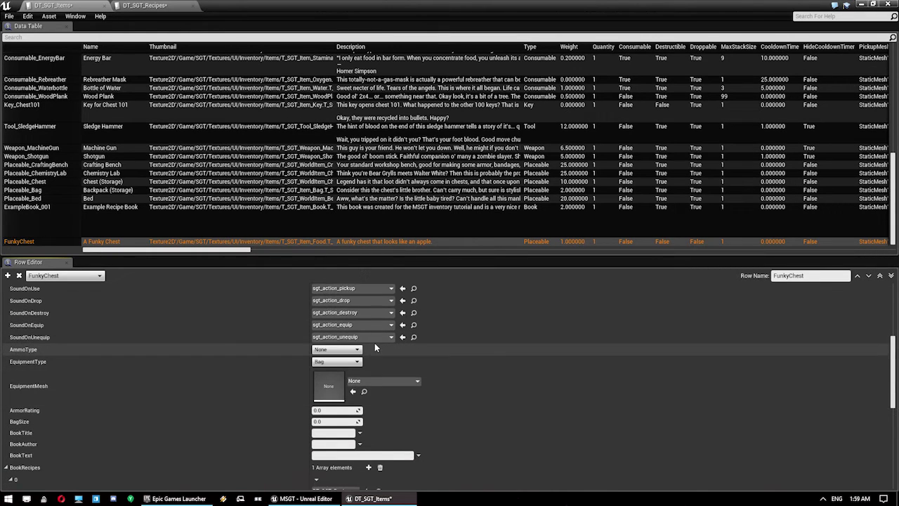
scroll(352, 351, "down", 4)
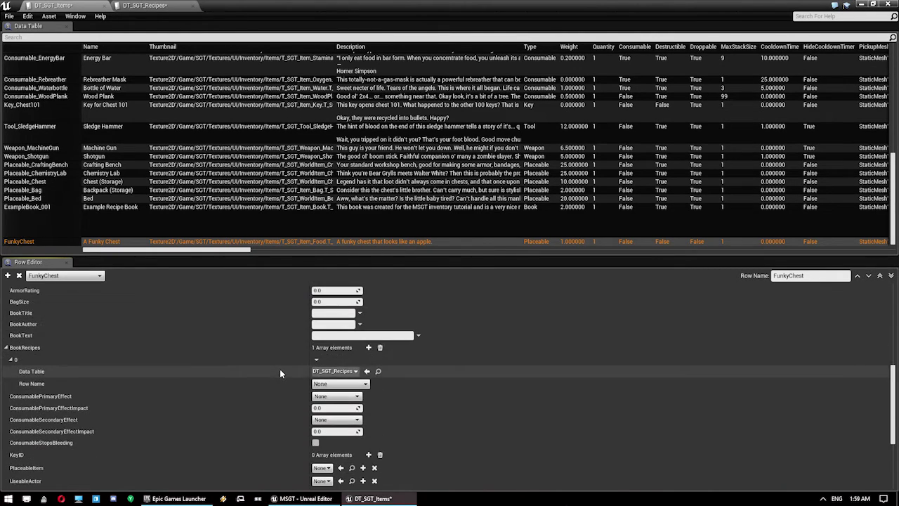
scroll(279, 369, "down", 3)
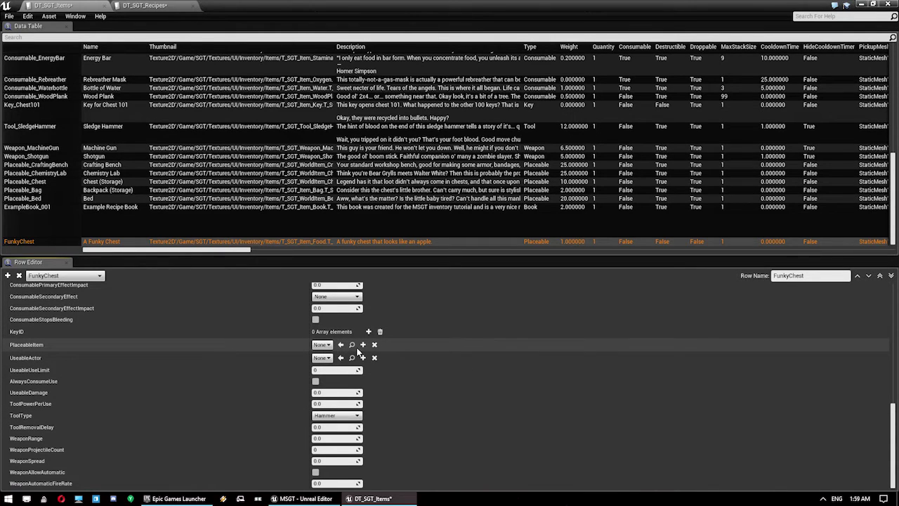
double_click(320, 4)
key("alt+Left")
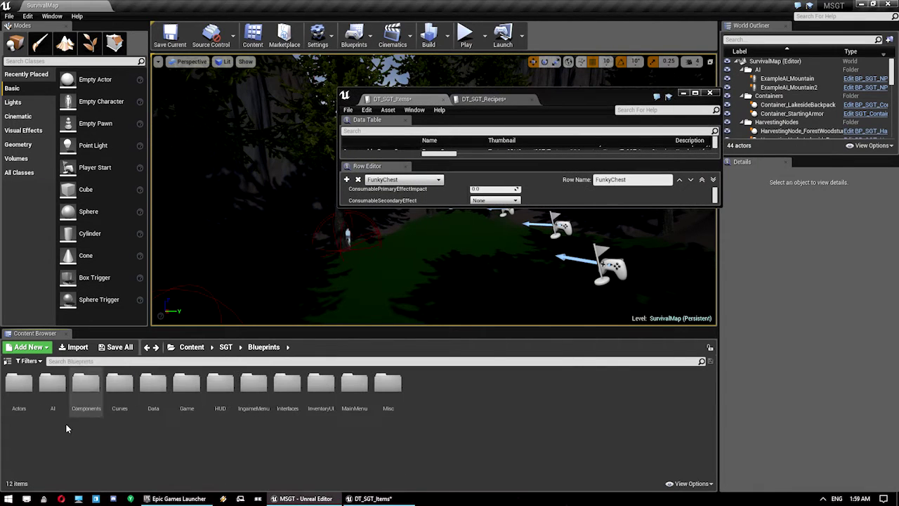
double_click(19, 386)
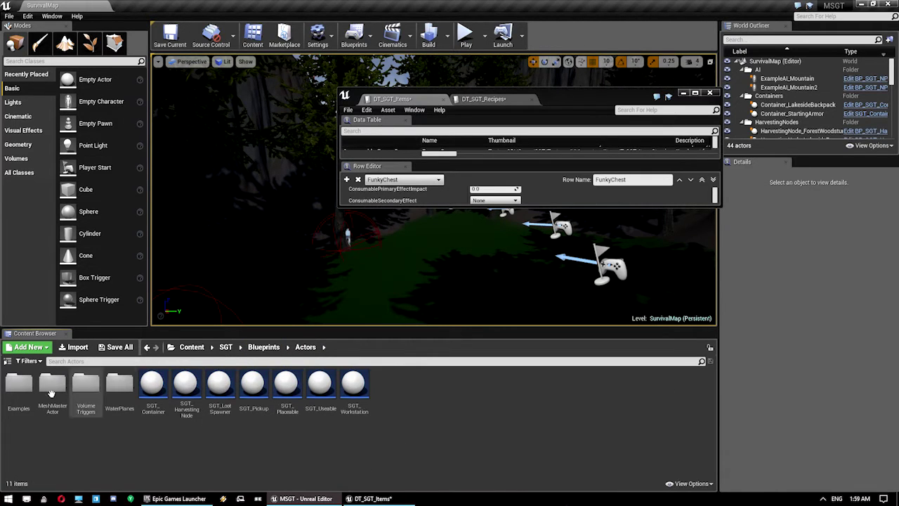
double_click(20, 385)
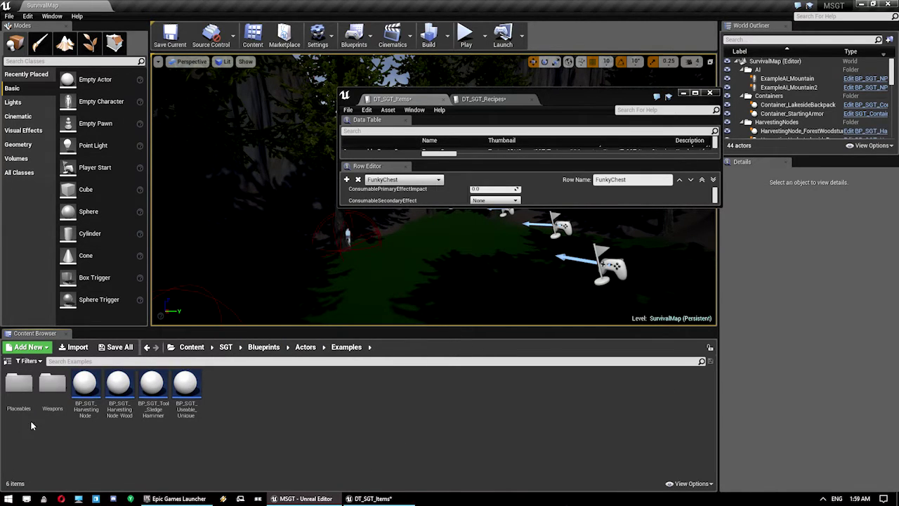
double_click(19, 385)
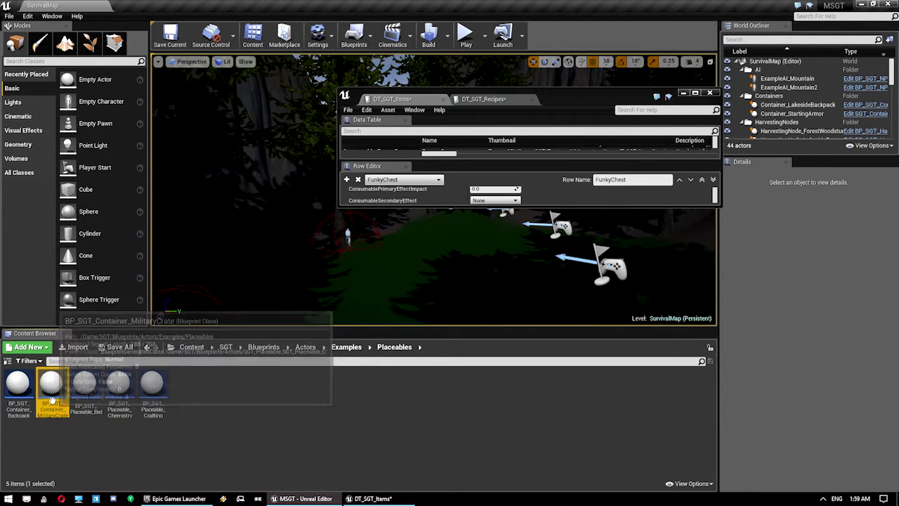
Step: Duplicate the BP_SGT_Container_Backpack blueprint as BP_SGT_Container_FunkyChest and open the copy in a maximized editor window
right_click(47, 383)
left_click(20, 390)
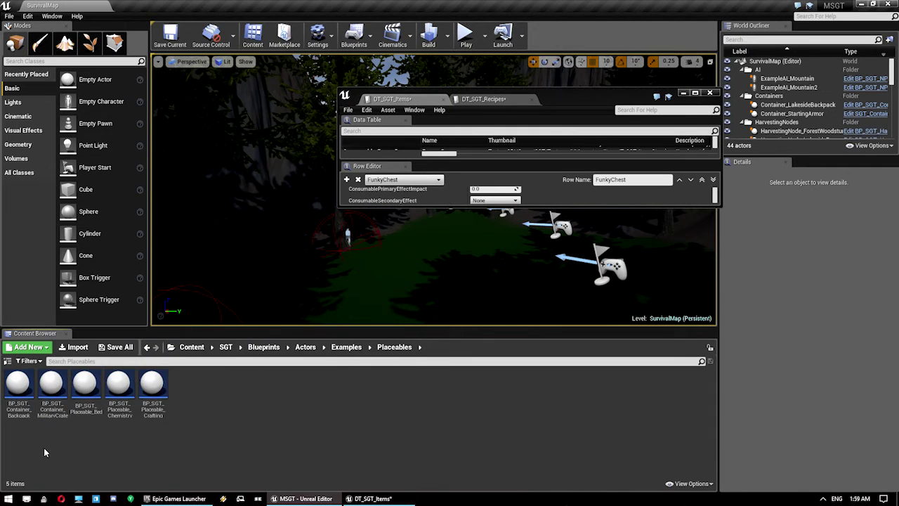
right_click(21, 395)
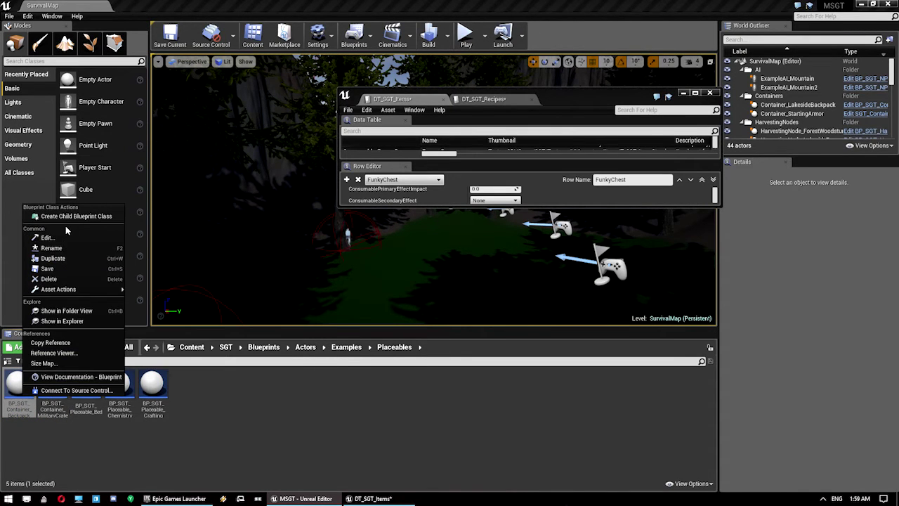
left_click(64, 264)
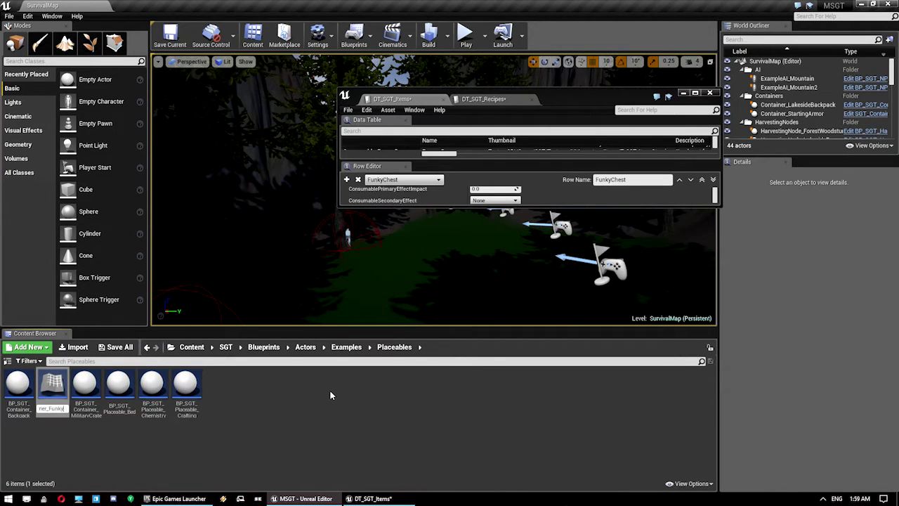
type("t")
key("Return")
key("Return")
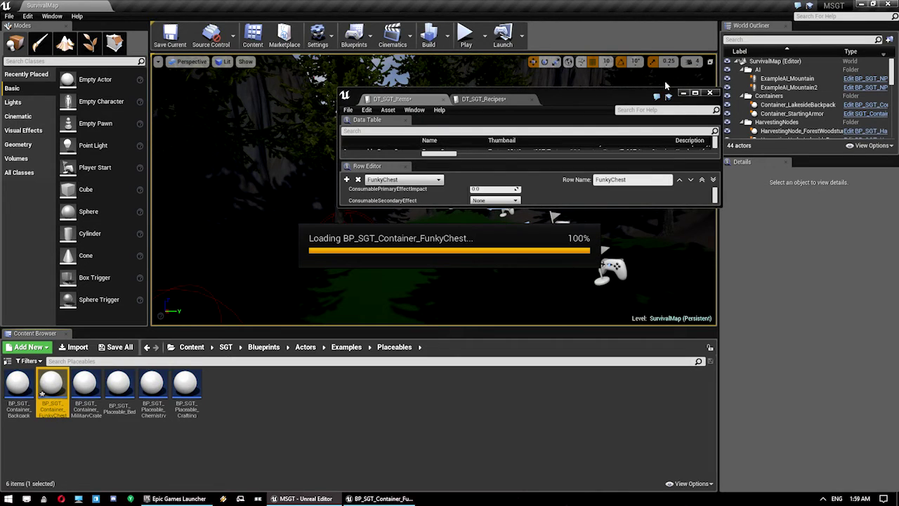
left_click(694, 93)
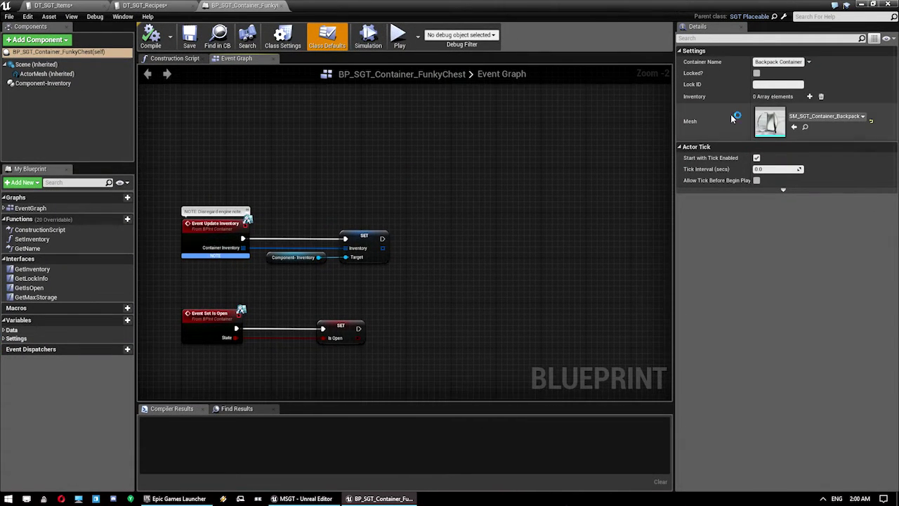
Step: Set the FunkyChest container blueprint's Mesh to SM_SGT_Consumable_Apple
left_click(827, 116)
type("a")
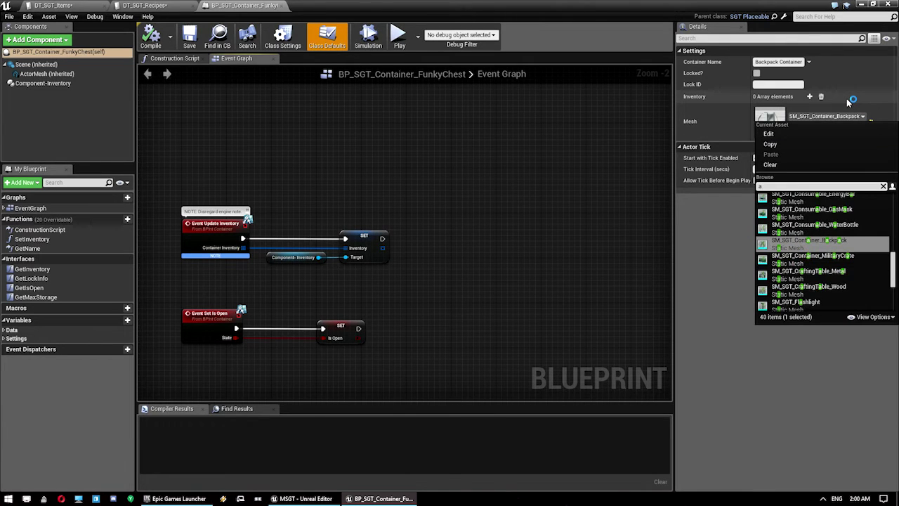
type("pple")
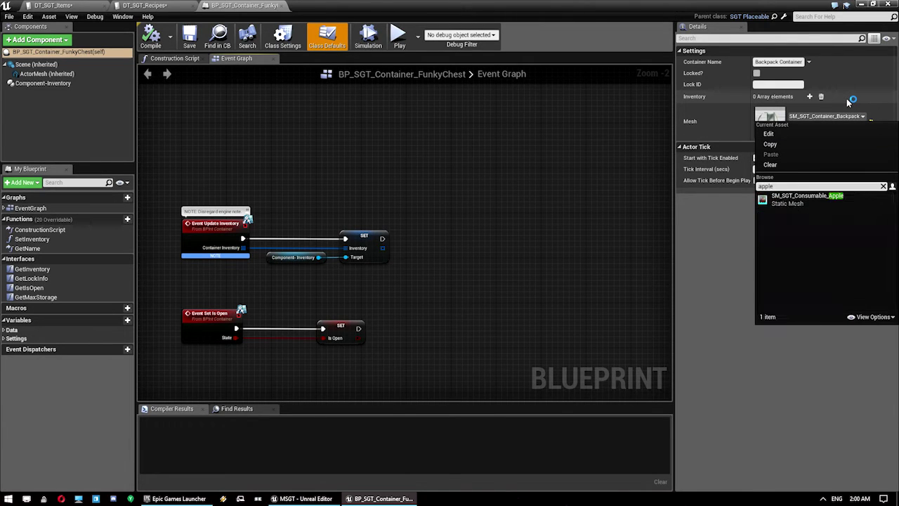
left_click(797, 195)
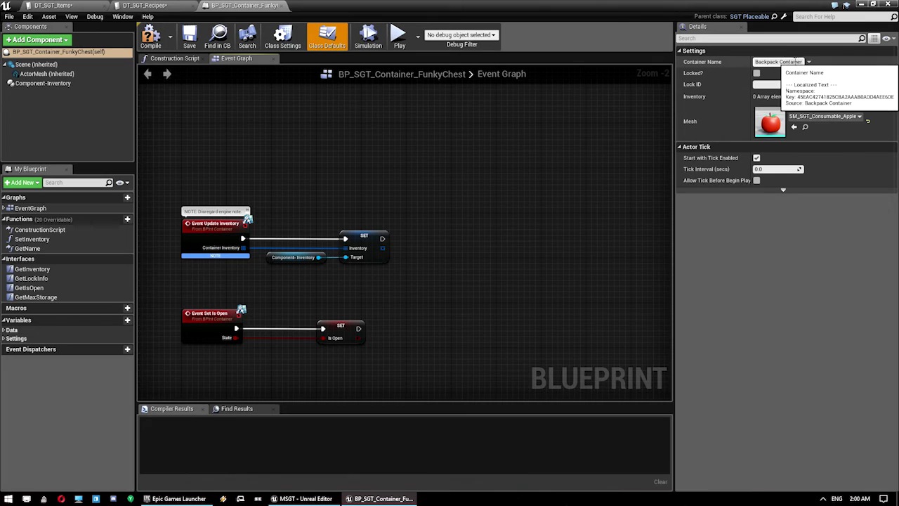
Step: Set the container blueprint's Container Name to "A Funky Chest"
left_click(793, 62)
type("A Fu")
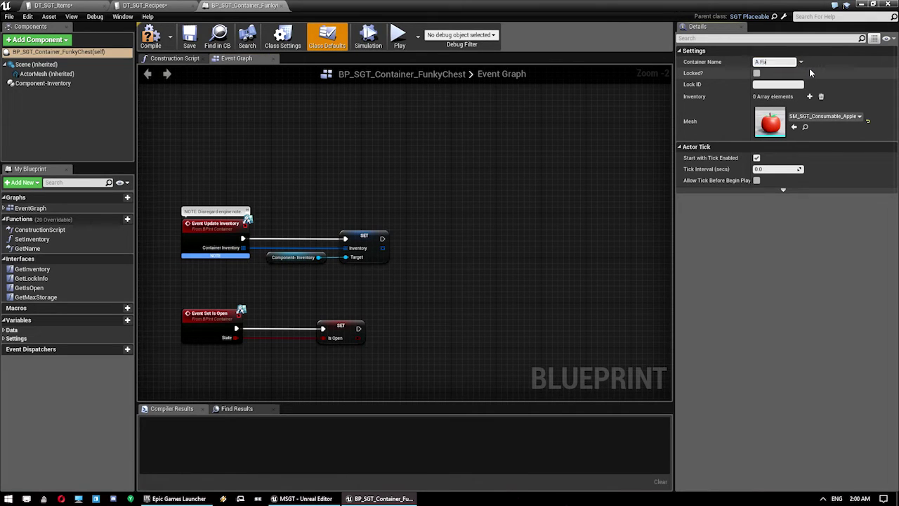
type("nky CHest")
key("Return")
key("End")
key("Left")
key("Left")
key("Left")
key("BackSpace")
type("h")
key("Return")
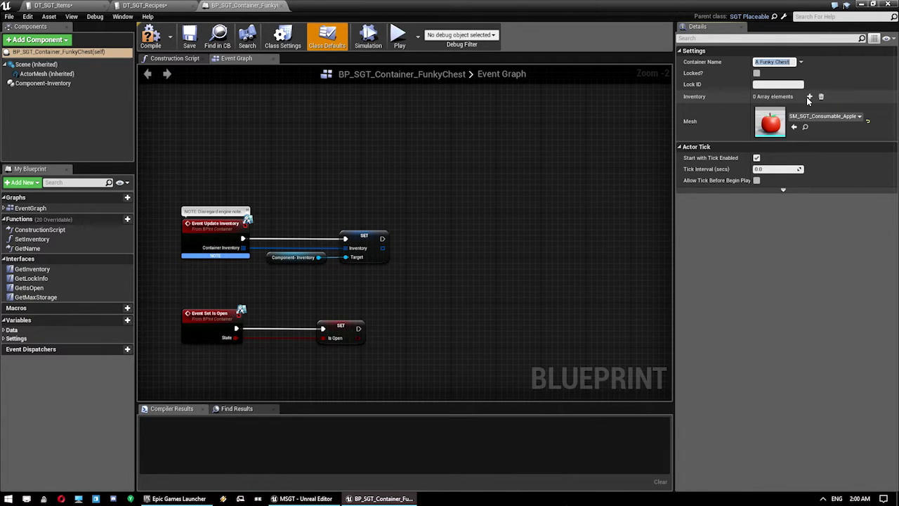
Step: Add an Inventory element holding the Consumable_Apple row from DT_SGT_Items and compile the container blueprint
left_click(809, 97)
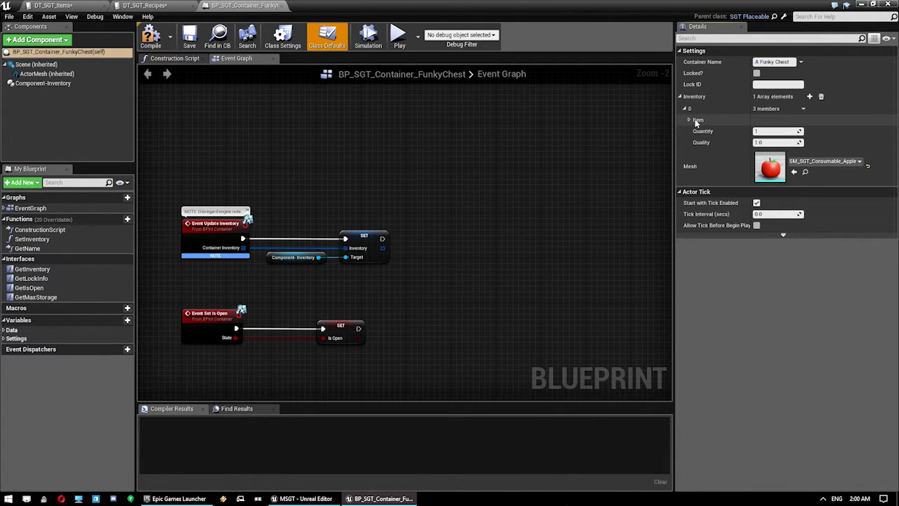
left_click(689, 120)
left_click(774, 144)
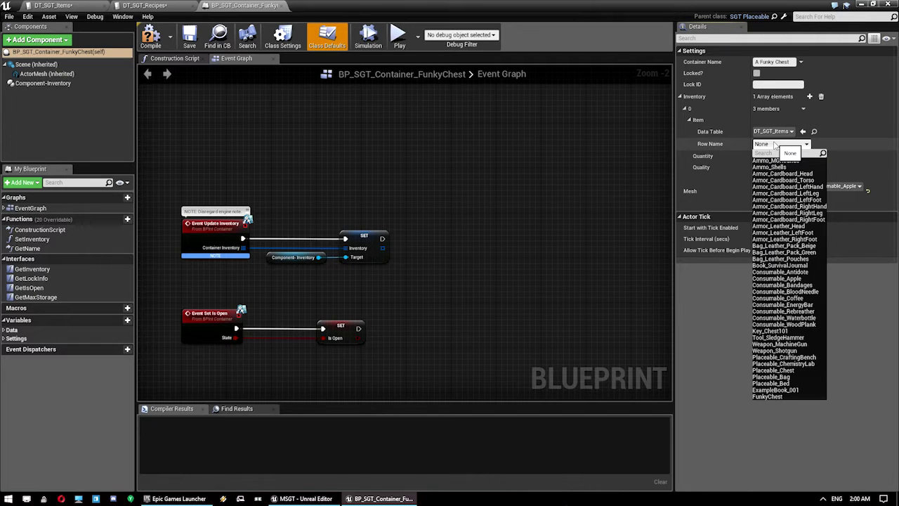
left_click(779, 278)
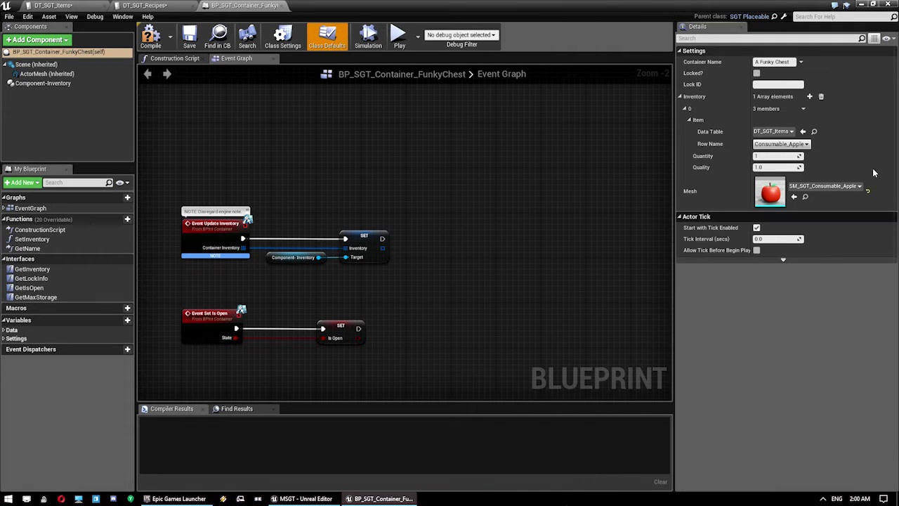
left_click(151, 34)
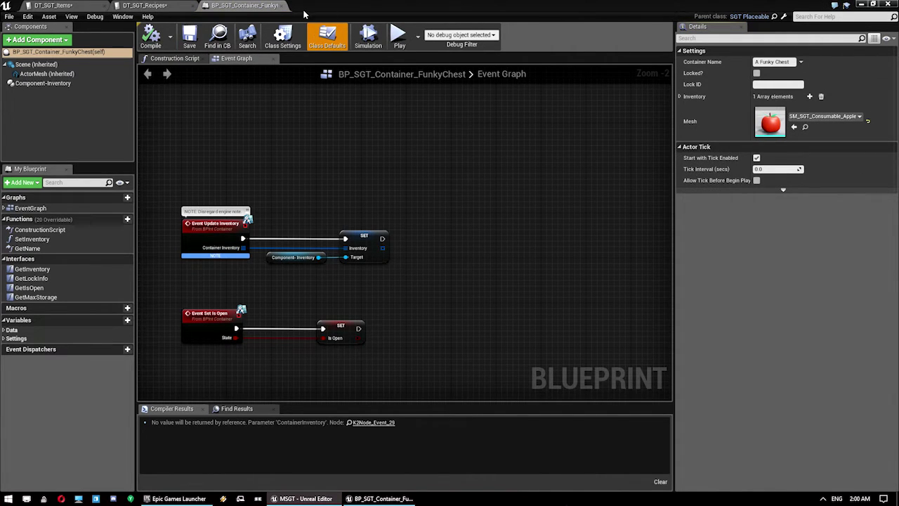
Step: In DT_SGT_Items, set the FunkyChest row's PlaceableItem to BP_SGT_Container_FunkyChest
left_click(145, 5)
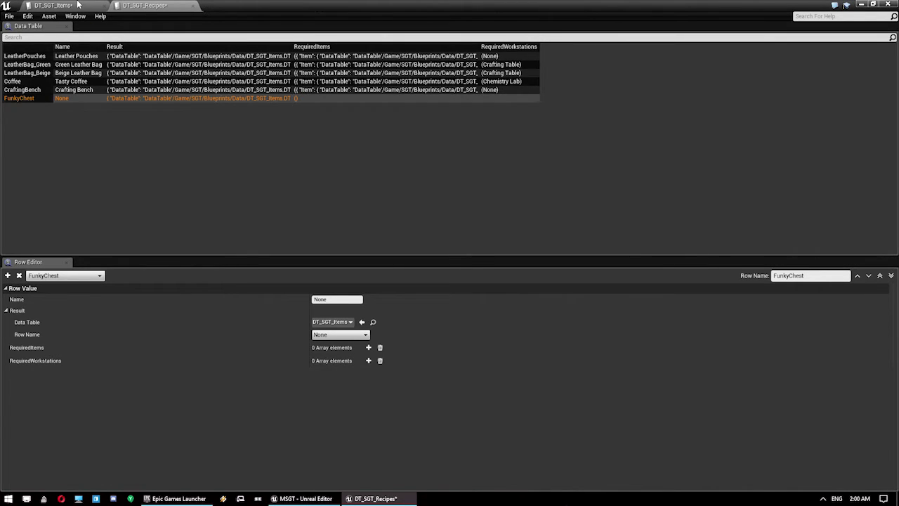
left_click(79, 5)
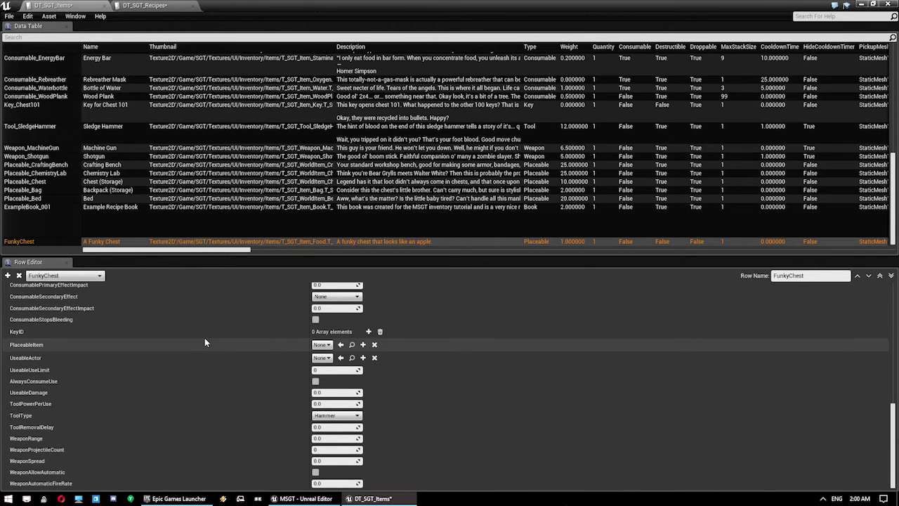
left_click(324, 344)
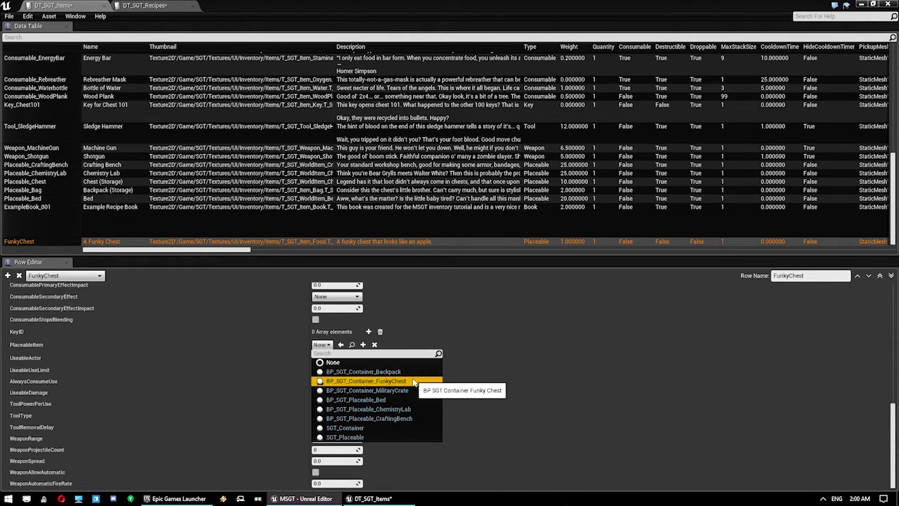
left_click(380, 381)
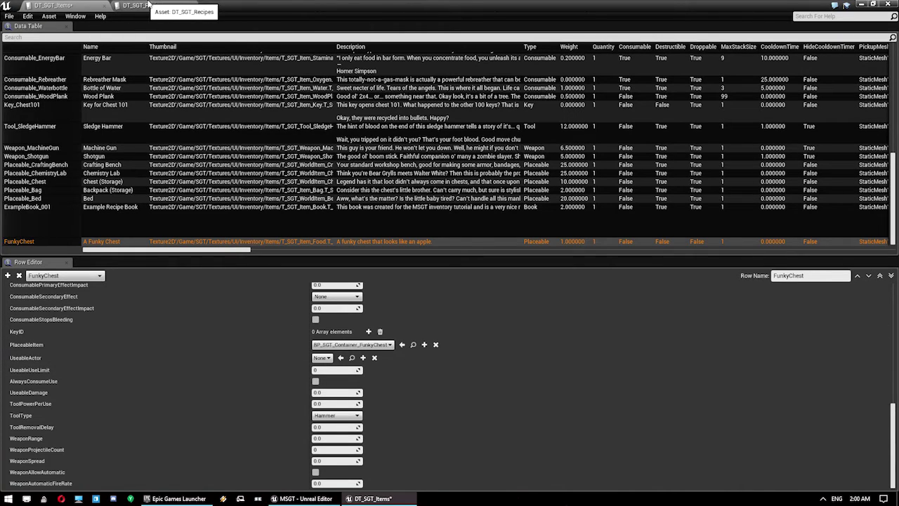
Step: In DT_SGT_Recipes, set the FunkyChest recipe's Result row name to FunkyChest
left_click(145, 6)
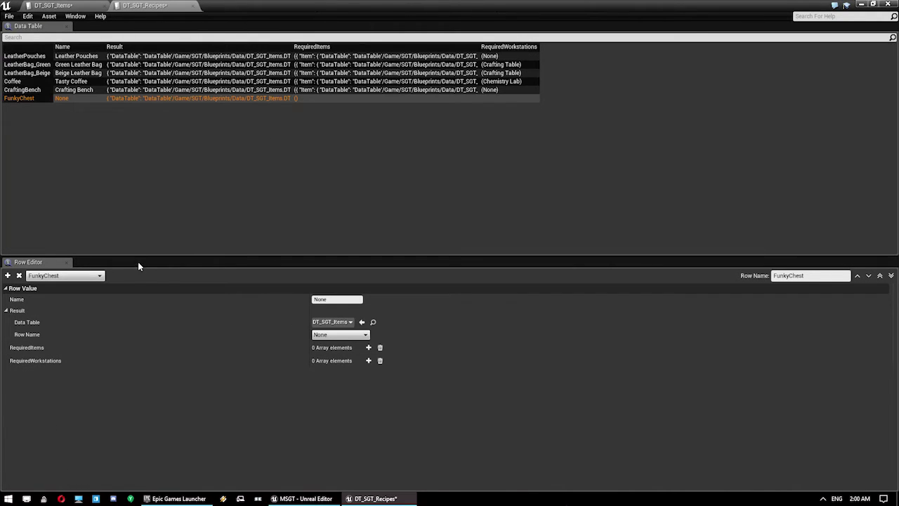
left_click(347, 334)
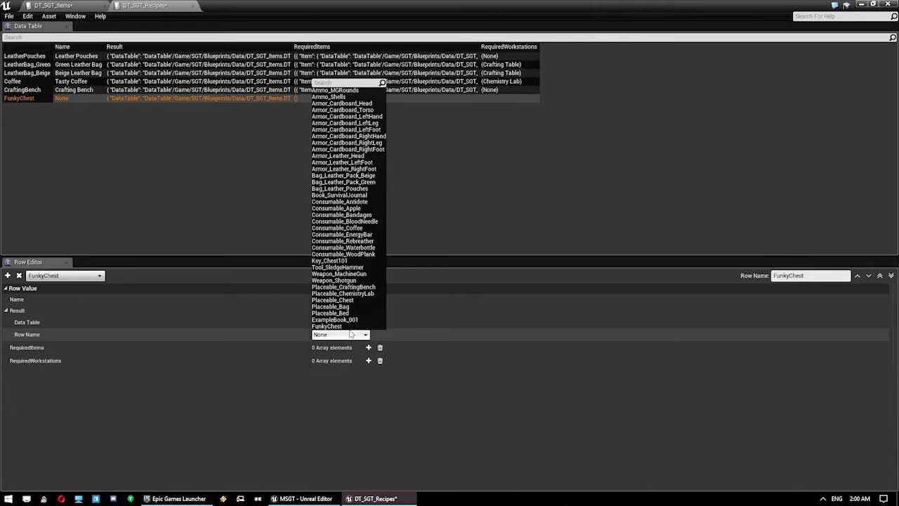
left_click(350, 335)
left_click(350, 334)
left_click(378, 346)
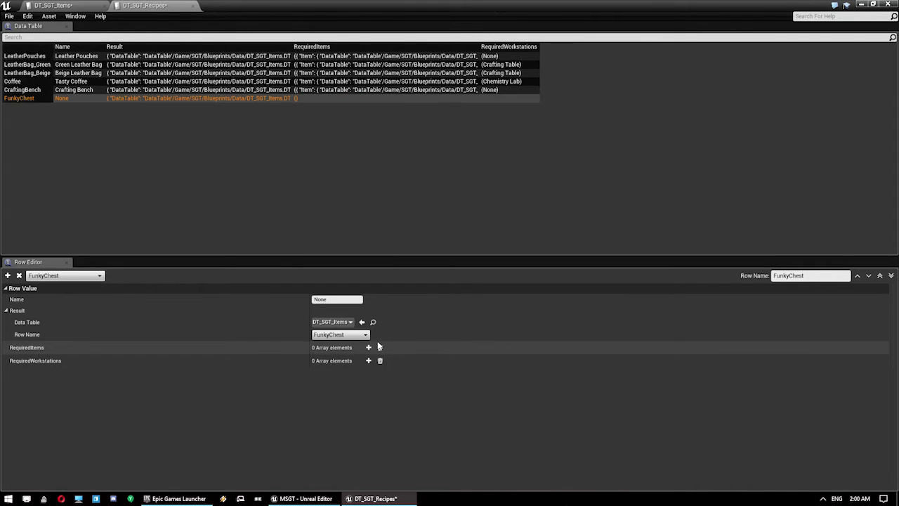
Step: Add a first RequiredItems entry to the FunkyChest recipe using Consumable_WoodPlank with quantity 1, checking the available items in DT_SGT_Items
left_click(369, 348)
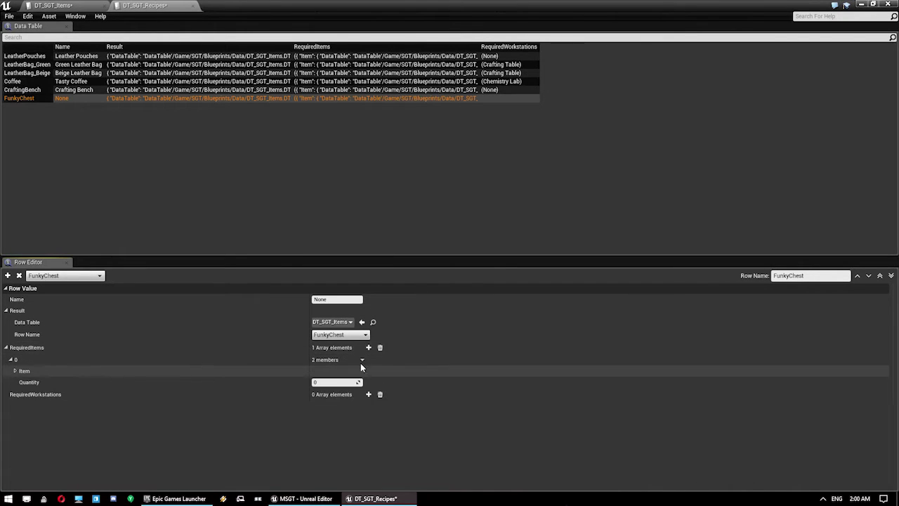
left_click(15, 370)
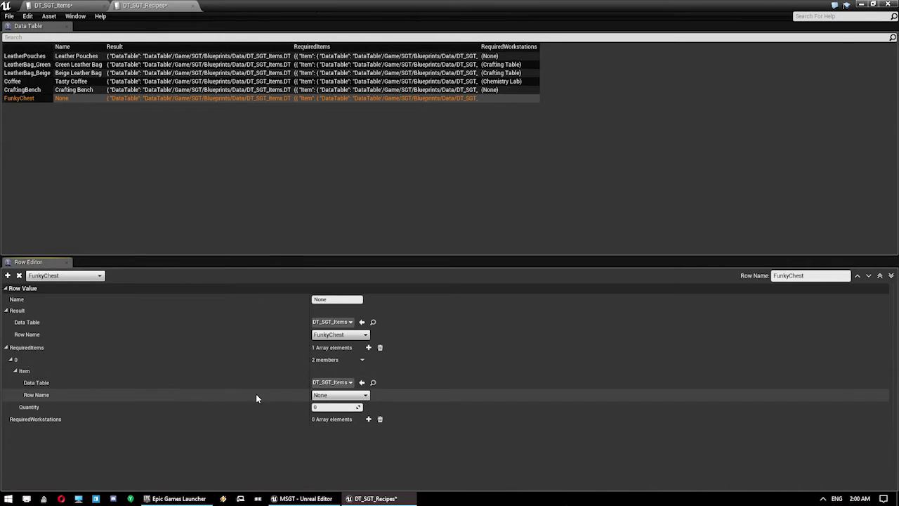
left_click(340, 395)
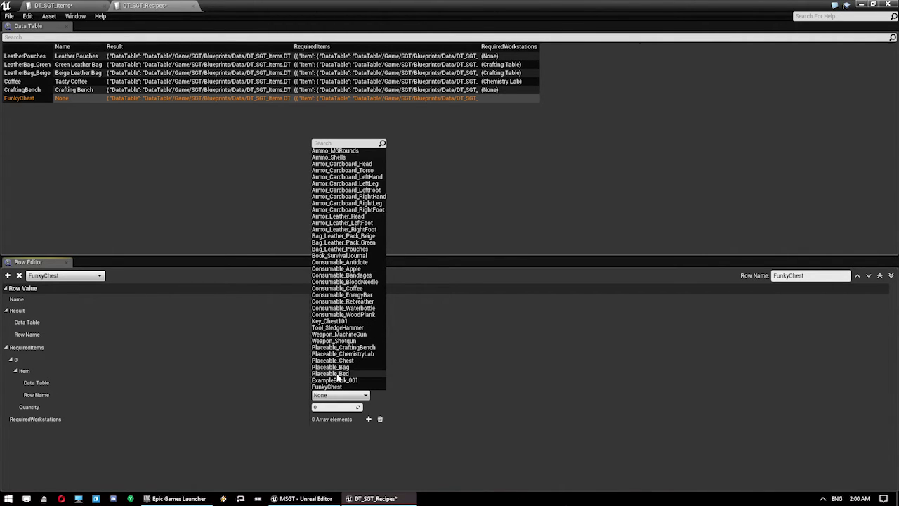
left_click(53, 5)
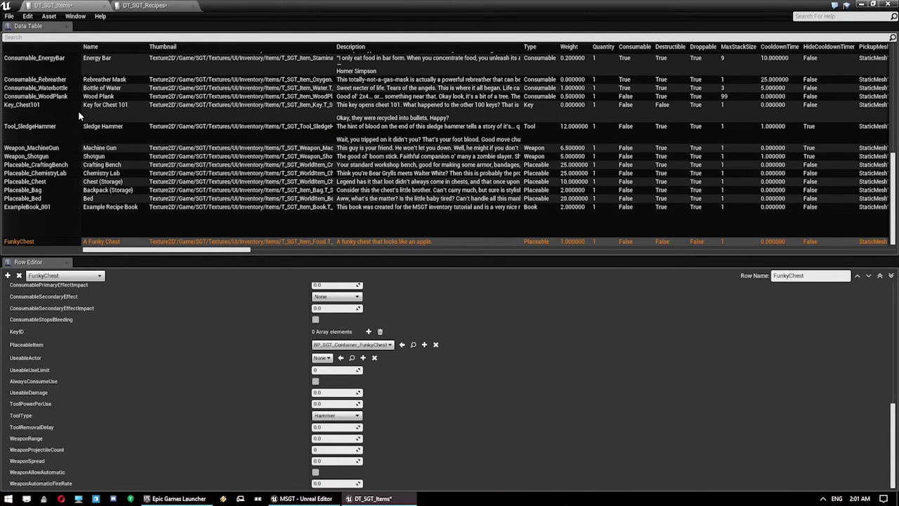
scroll(75, 126, "up", 3)
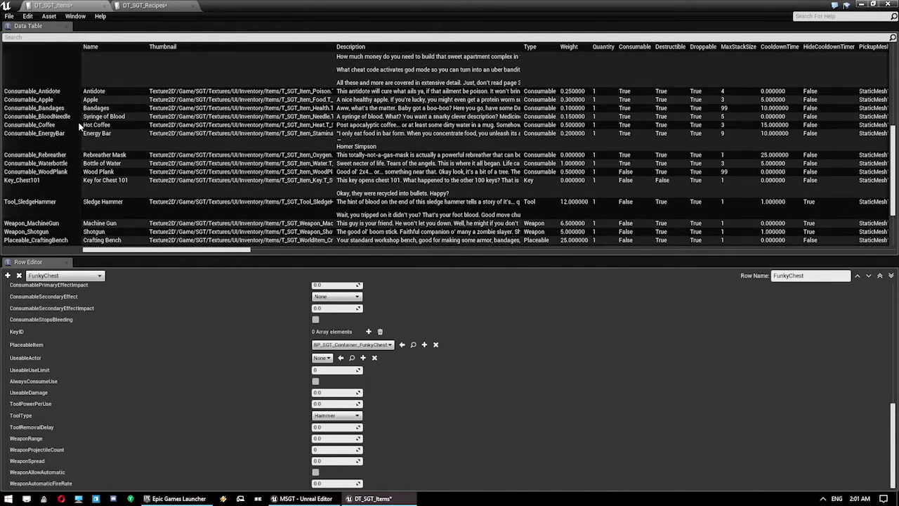
scroll(74, 121, "down", 3)
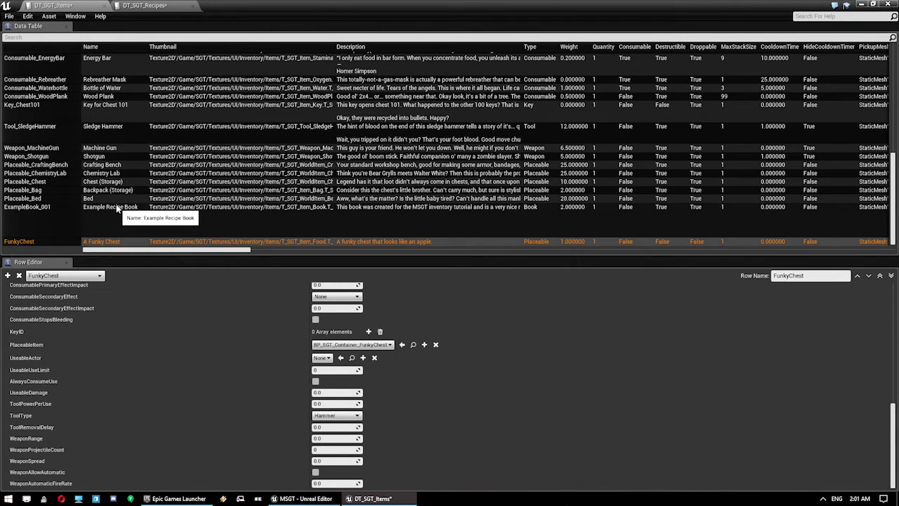
left_click(144, 5)
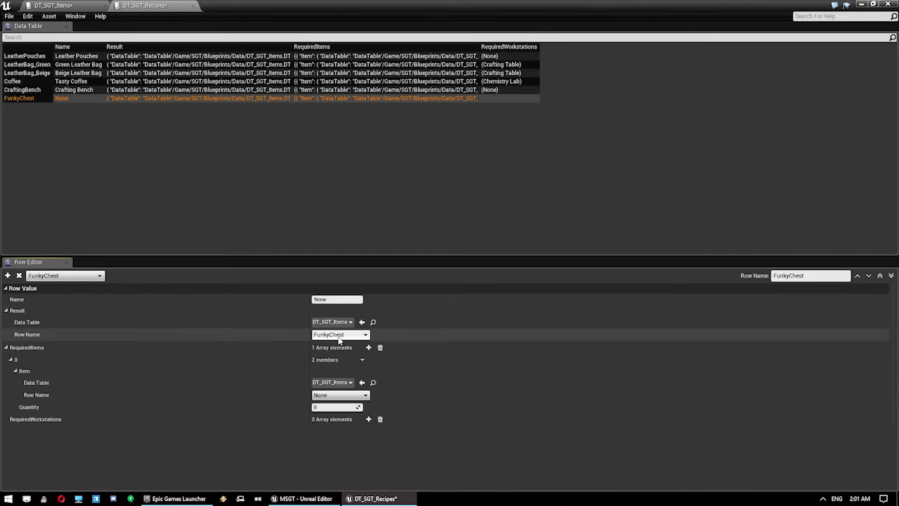
left_click(346, 397)
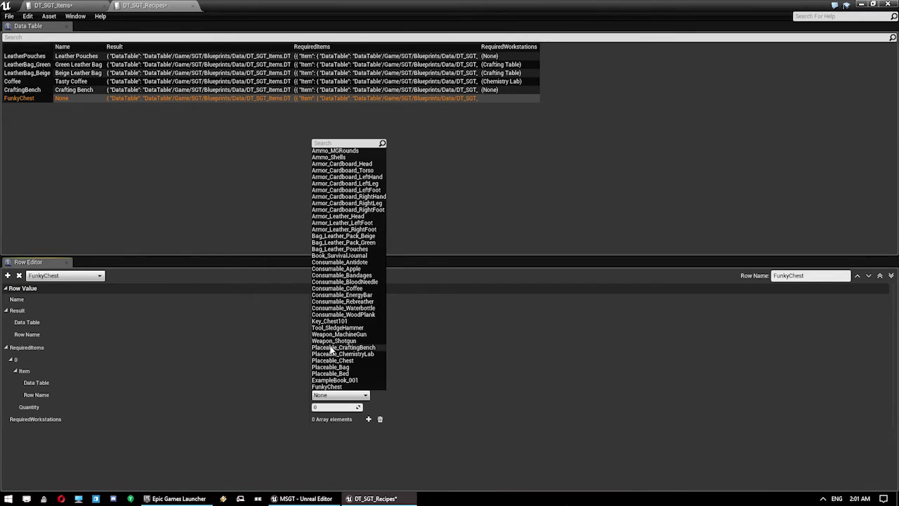
left_click(352, 314)
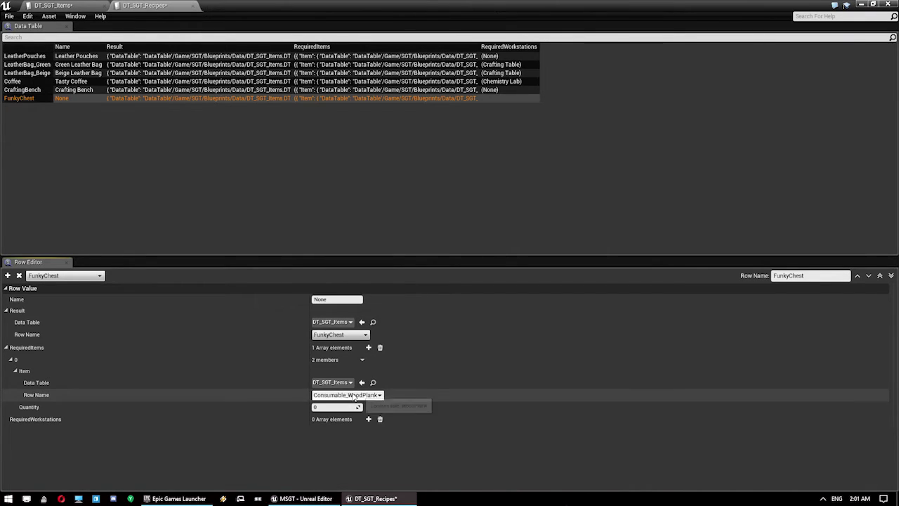
type("1")
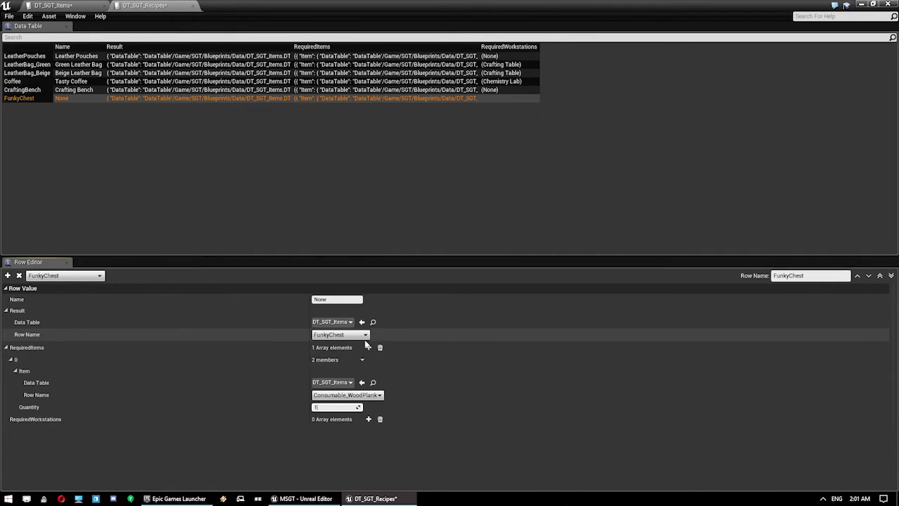
Step: Add a second RequiredItems entry to the FunkyChest recipe using Consumable_Apple with quantity 1
left_click(368, 347)
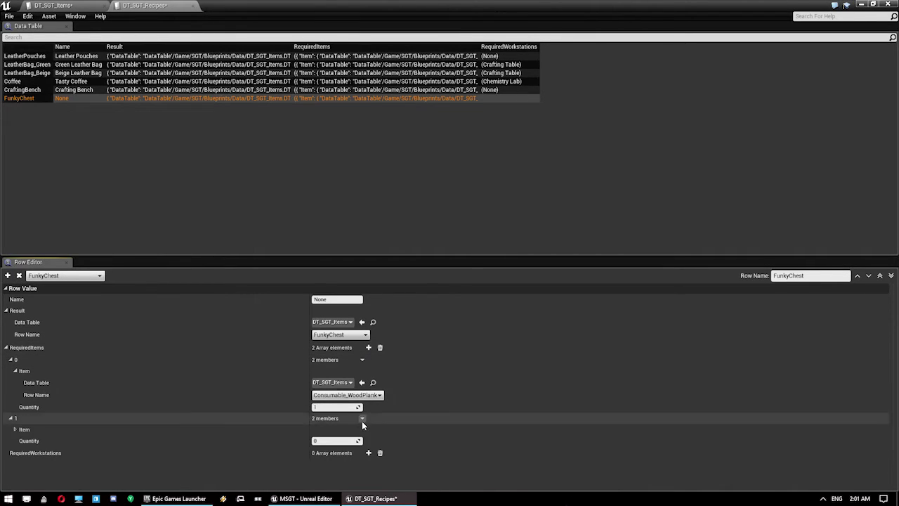
left_click(15, 429)
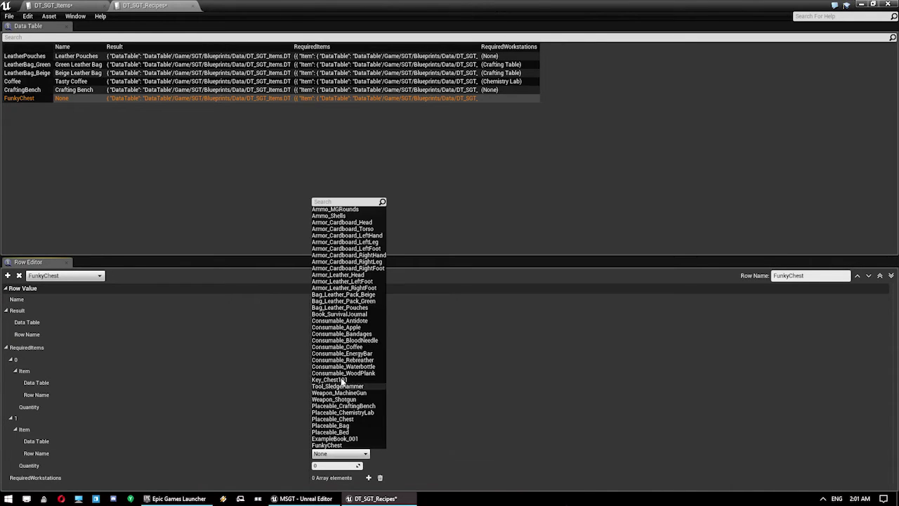
left_click(361, 334)
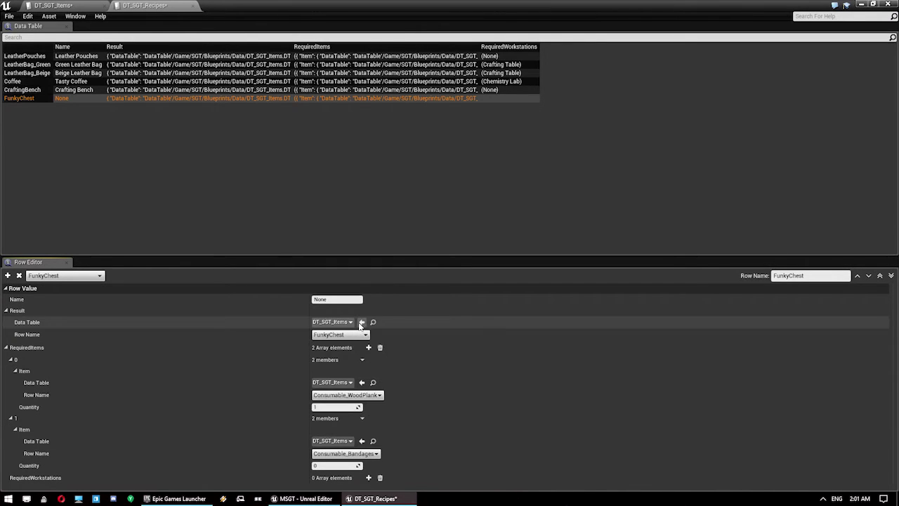
left_click(344, 454)
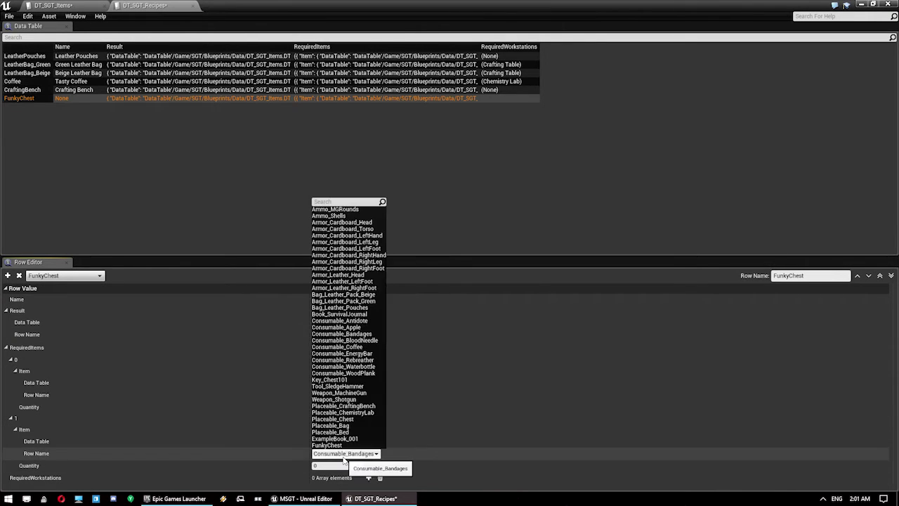
left_click(335, 328)
left_click(336, 466)
type("1")
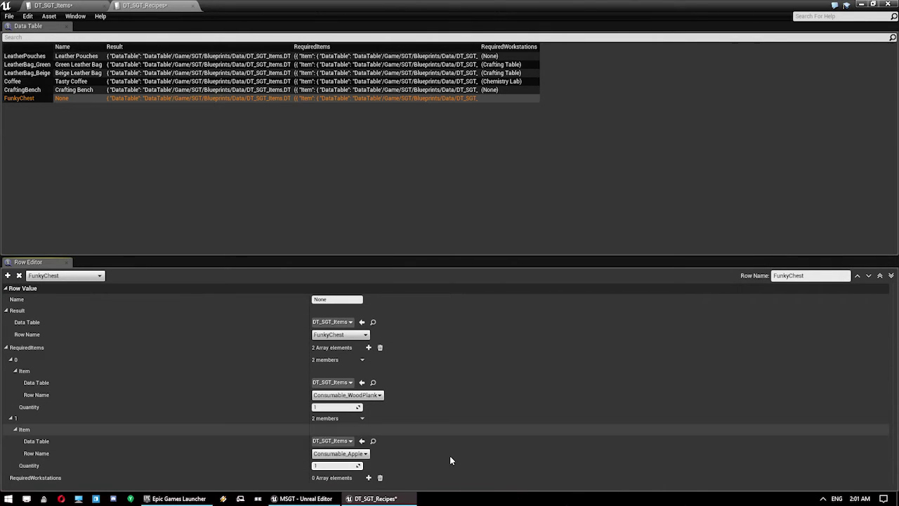
Step: Add a RequiredWorkstations entry set to None to the FunkyChest recipe and save DT_SGT_Recipes
left_click(368, 478)
left_click(329, 482)
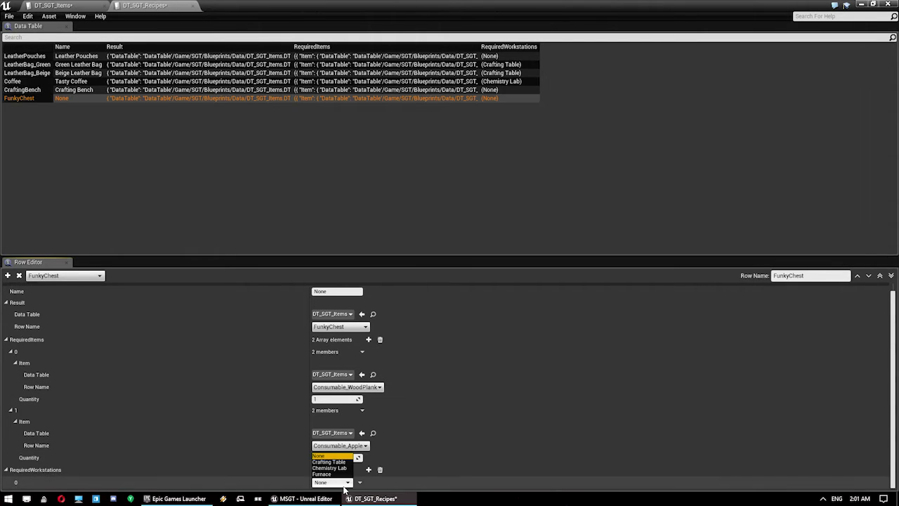
left_click(330, 456)
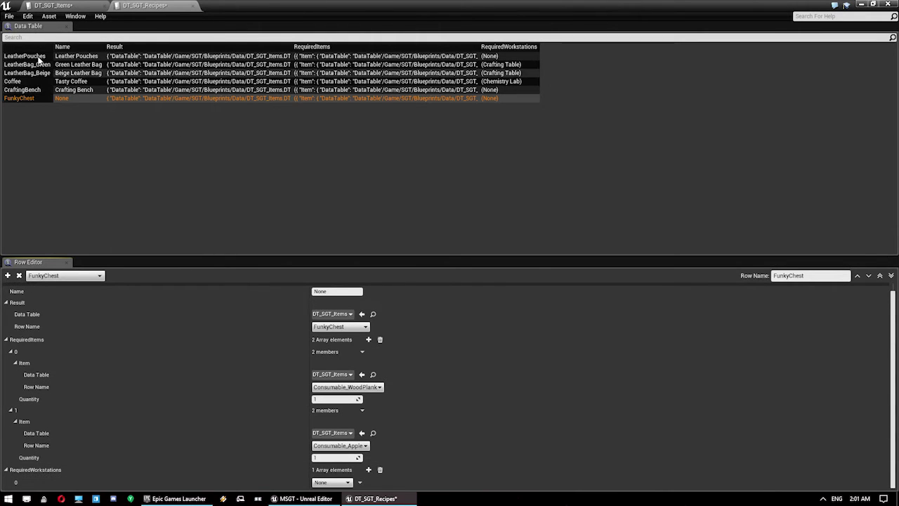
left_click(10, 16)
left_click(12, 34)
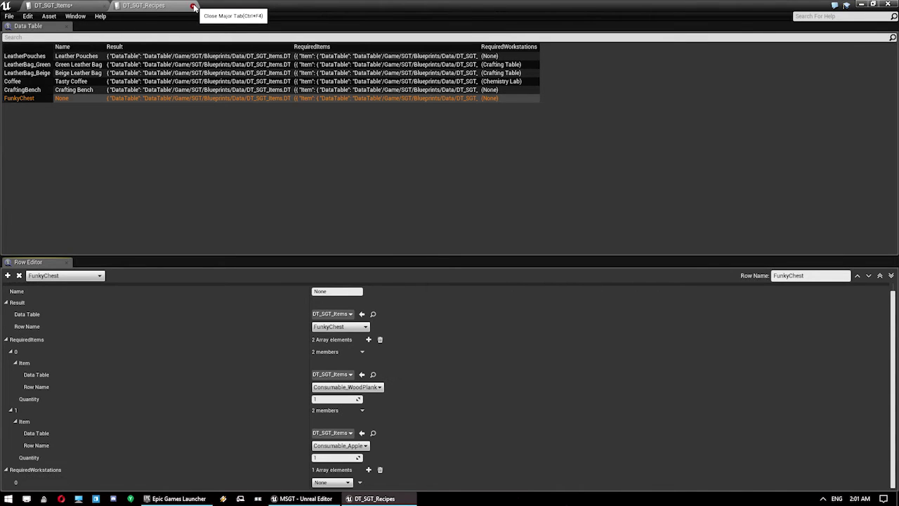
Step: Set the FunkyChest recipe's Name to "Funky Chest"
scroll(340, 300, "up", 1)
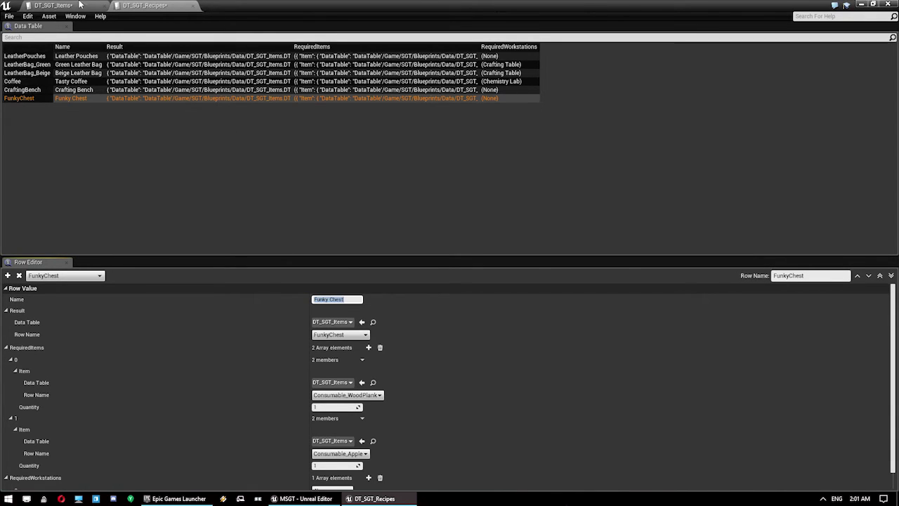
Step: Set the BookRecipes entry of ExampleBook_001 in DT_SGT_Items to the FunkyChest row, and close the data table editor
left_click(53, 5)
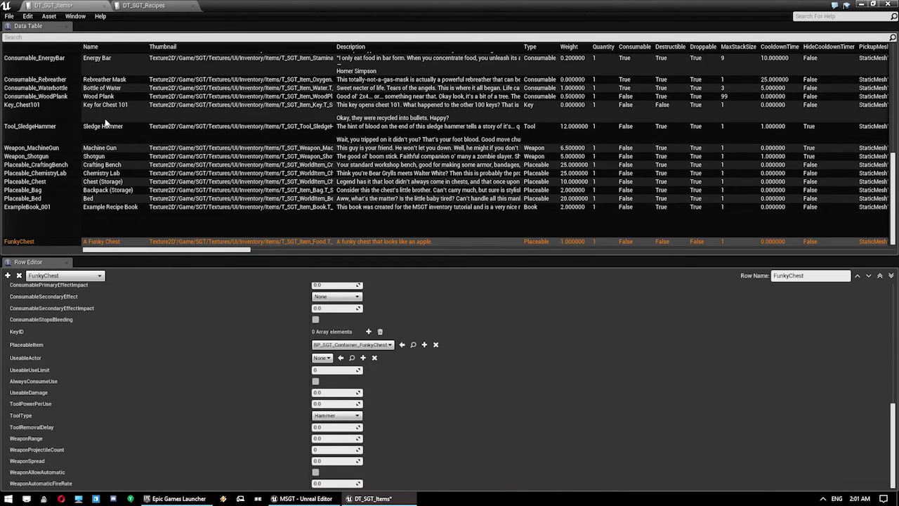
left_click(110, 210)
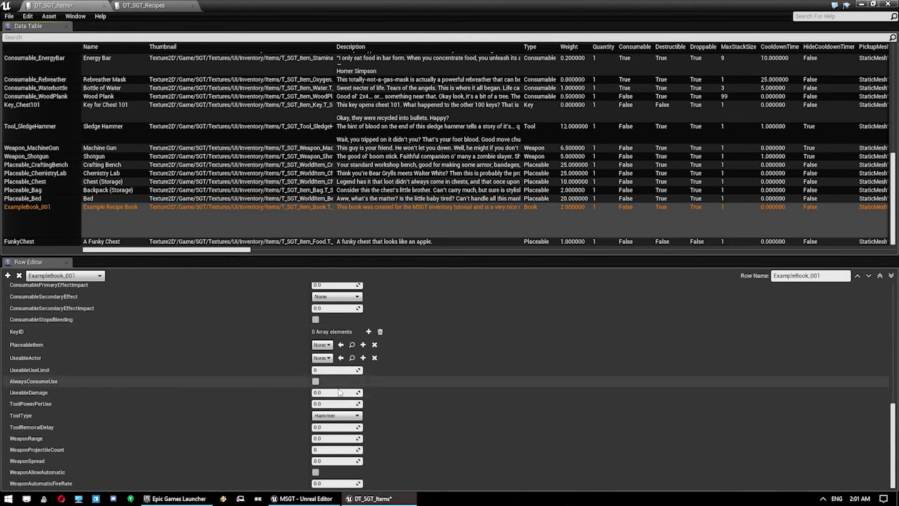
scroll(277, 392, "up", 5)
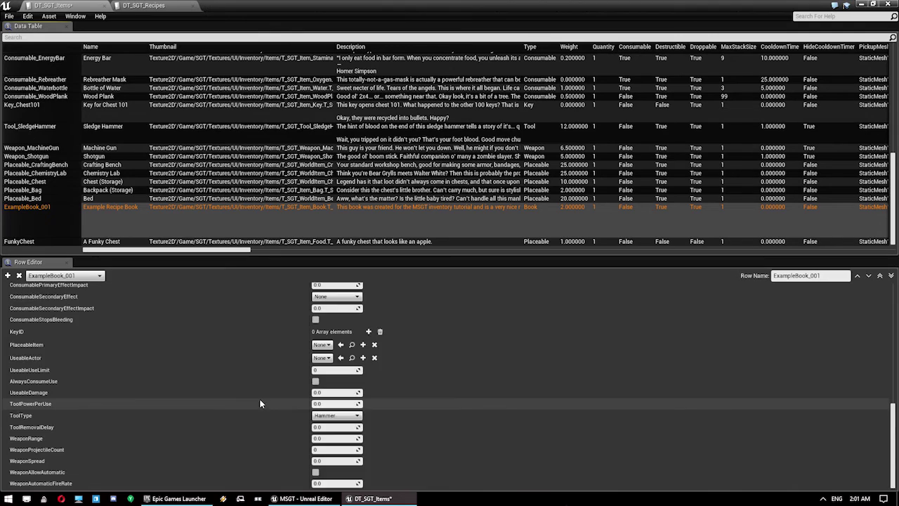
left_click(346, 383)
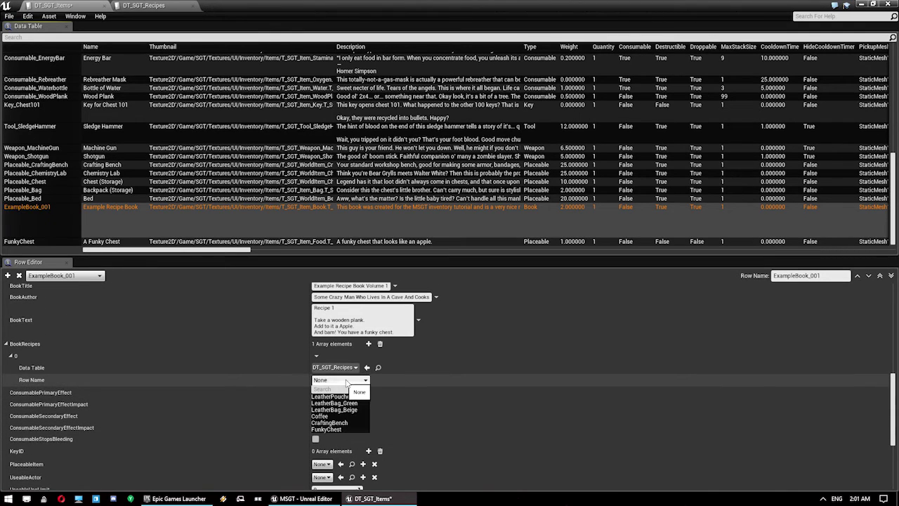
left_click(349, 428)
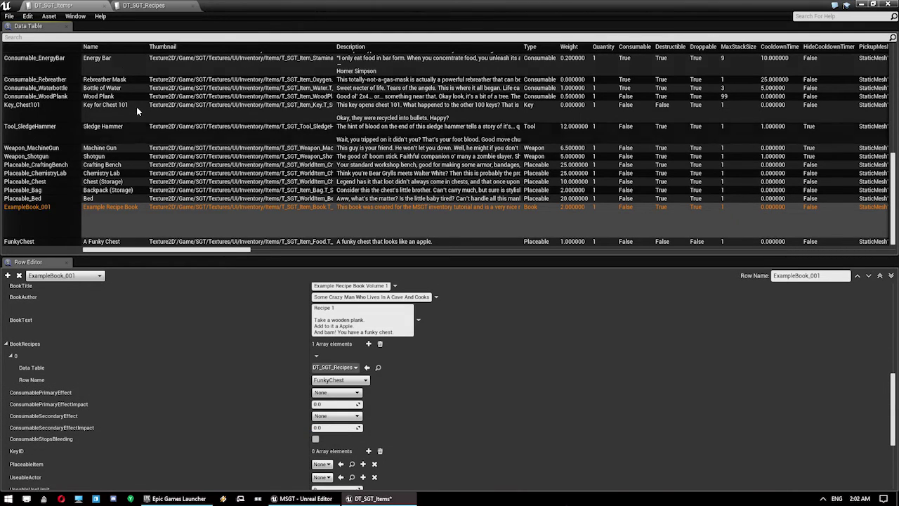
left_click(889, 4)
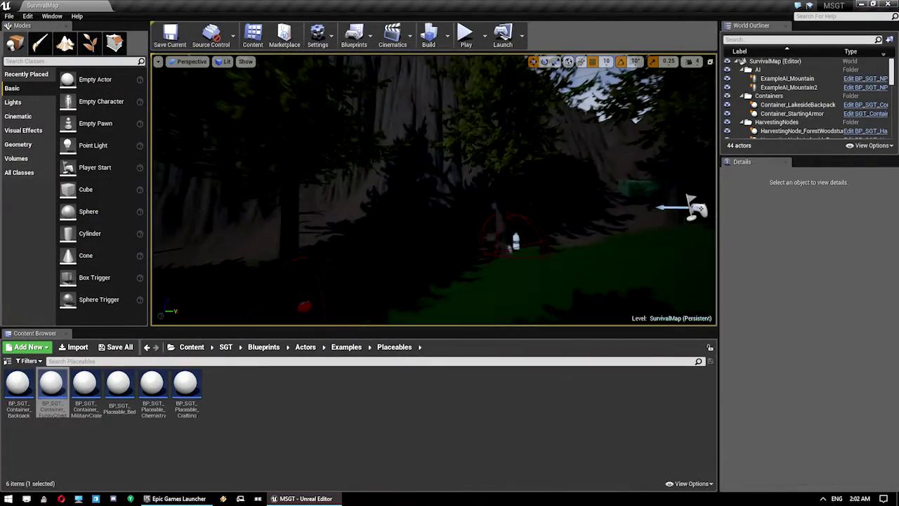
Step: Duplicate an apple pickup as a Consumable_WoodPlank pickup and lower it near the ground at about X 1335, Y -1090, Z -2325
left_click(298, 311)
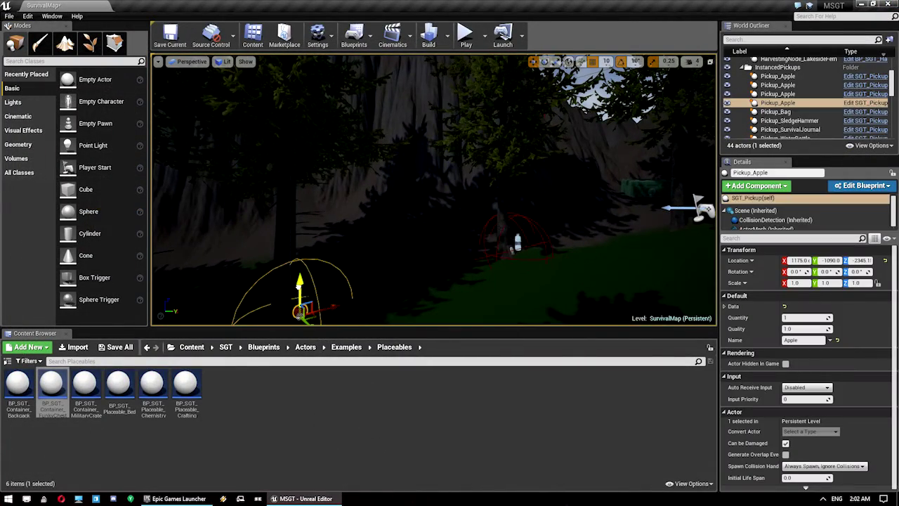
left_click_drag(299, 288, 392, 261, "alt")
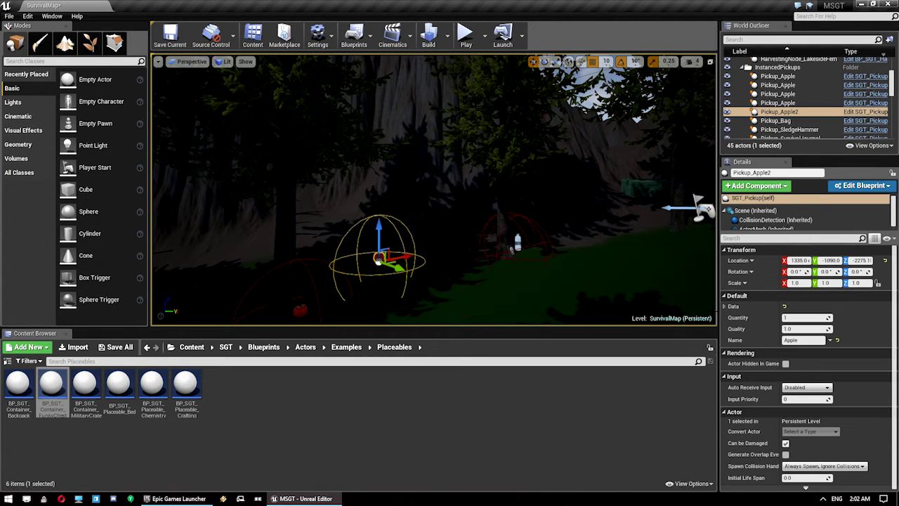
left_click(724, 307)
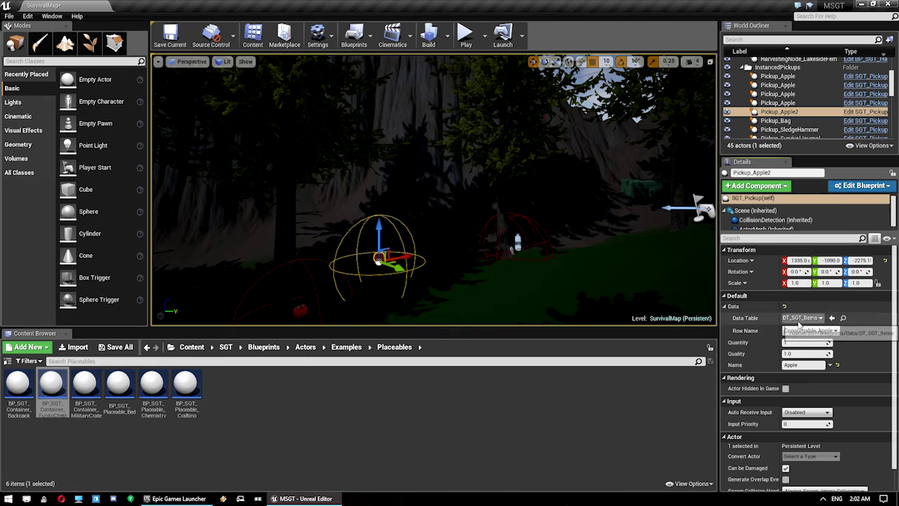
left_click(808, 330)
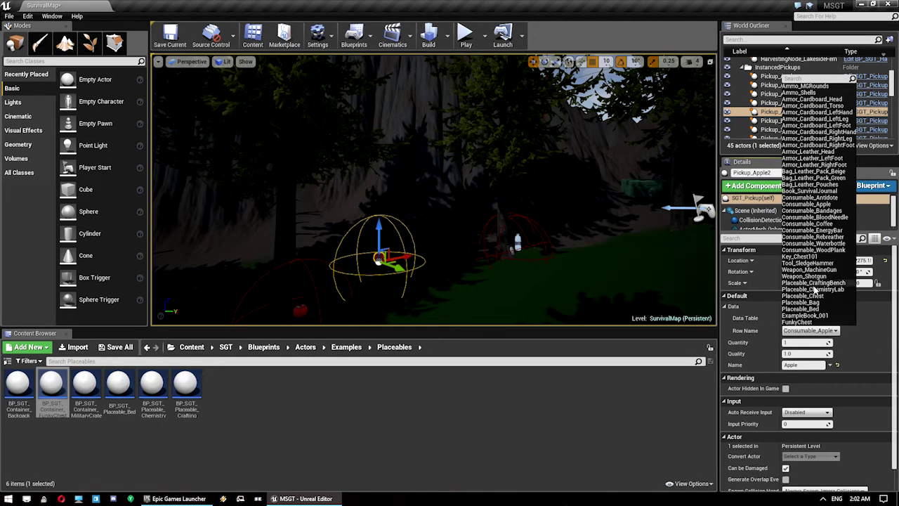
left_click(814, 249)
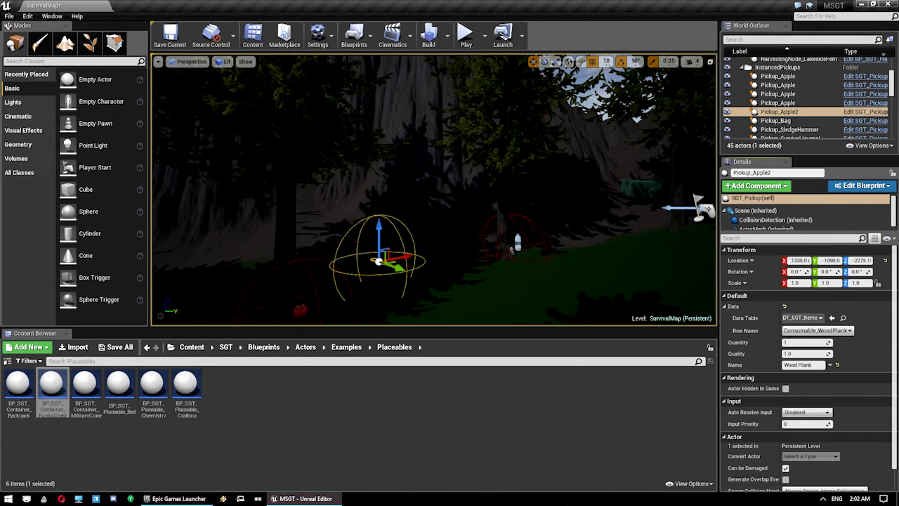
left_click_drag(379, 228, 383, 256)
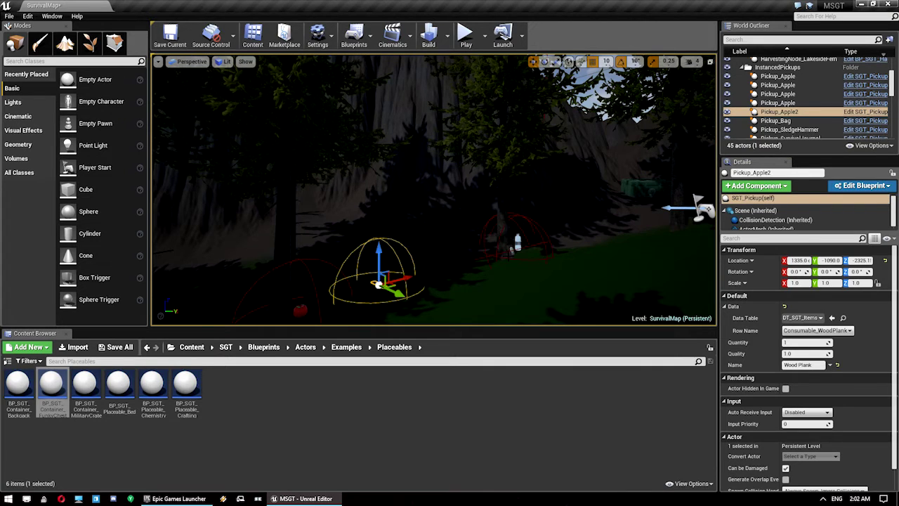
Step: Duplicate the apple pickup to about X 1065, Y -830 and set the copy's data row to ExampleBook_001
scroll(419, 123, "down", 5)
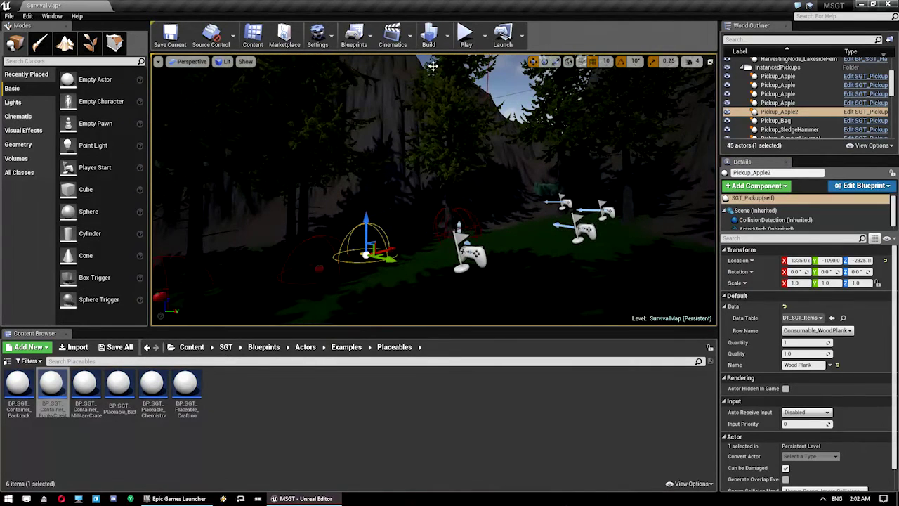
scroll(433, 189, "up", 2)
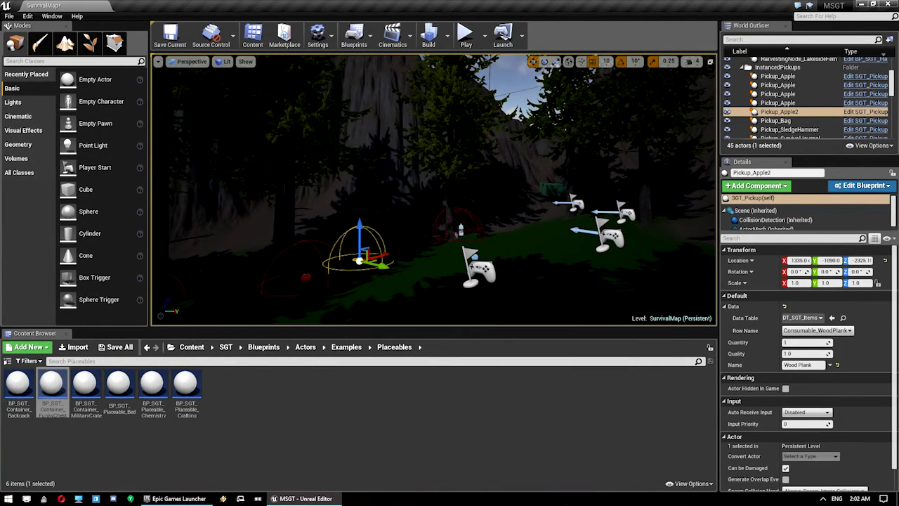
left_click(306, 276)
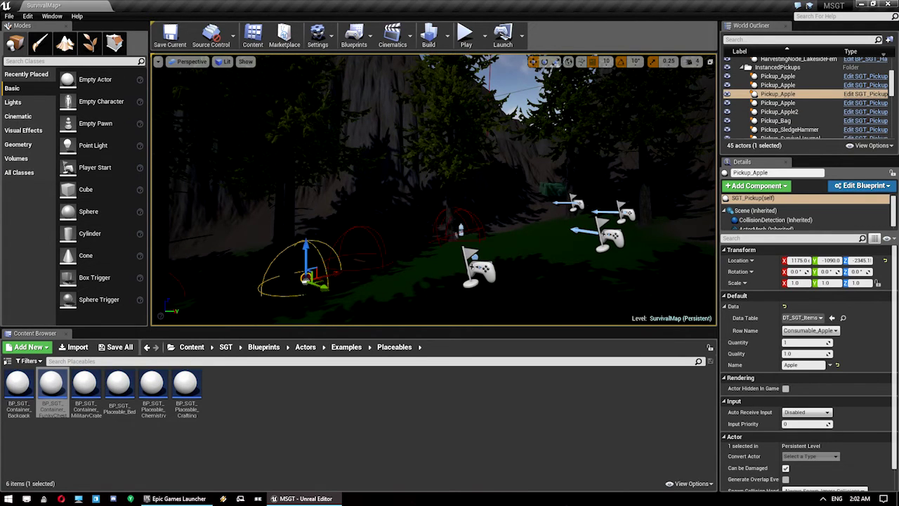
left_click_drag(305, 260, 309, 301, "alt")
right_click_drag(421, 211, 351, 210)
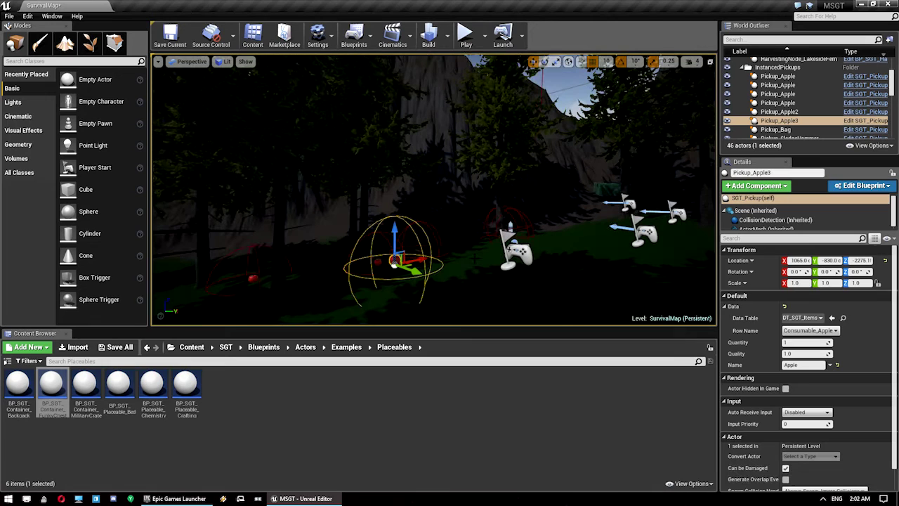
left_click(808, 330)
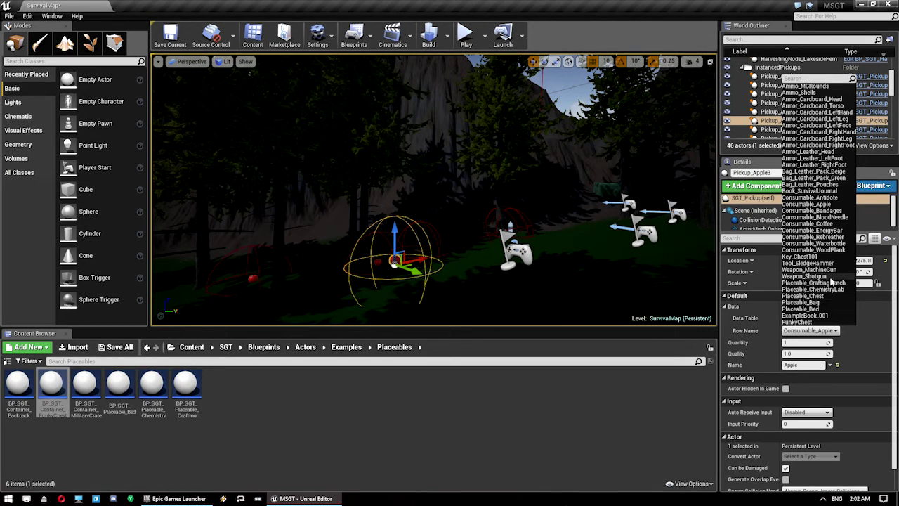
left_click(815, 316)
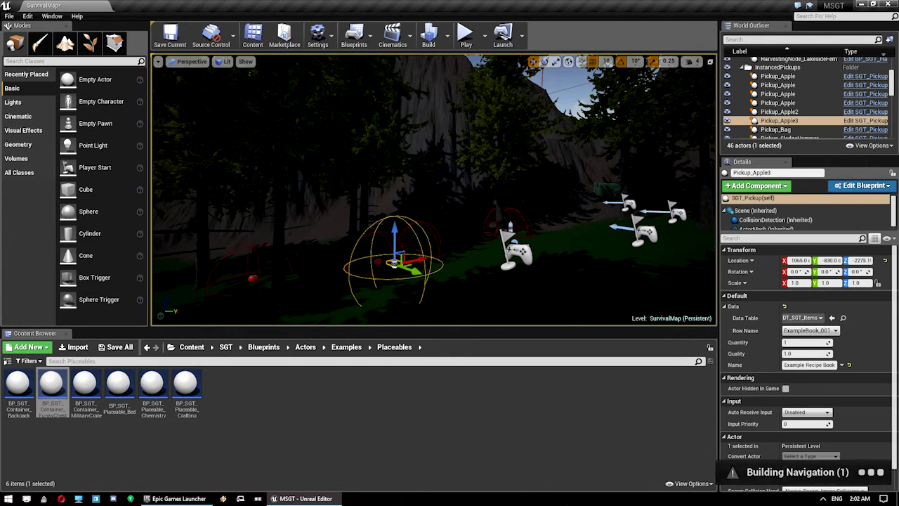
Step: Focus on the ExampleBook_001 pickup and snap it down onto the ground
key("f")
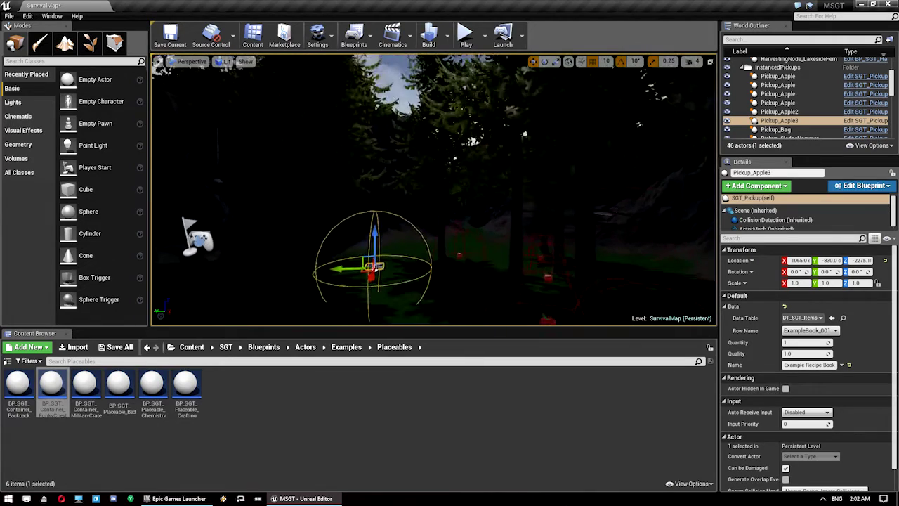
key("f")
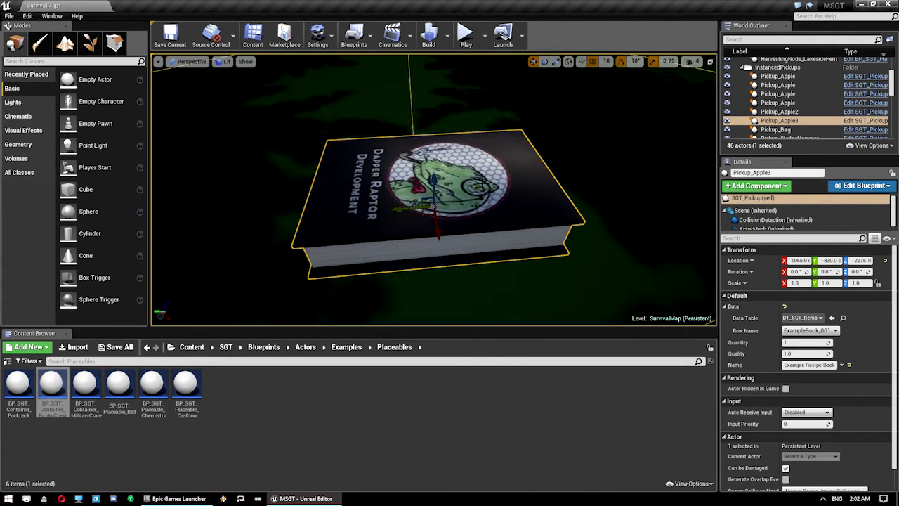
key("End")
scroll(478, 174, "down", 10)
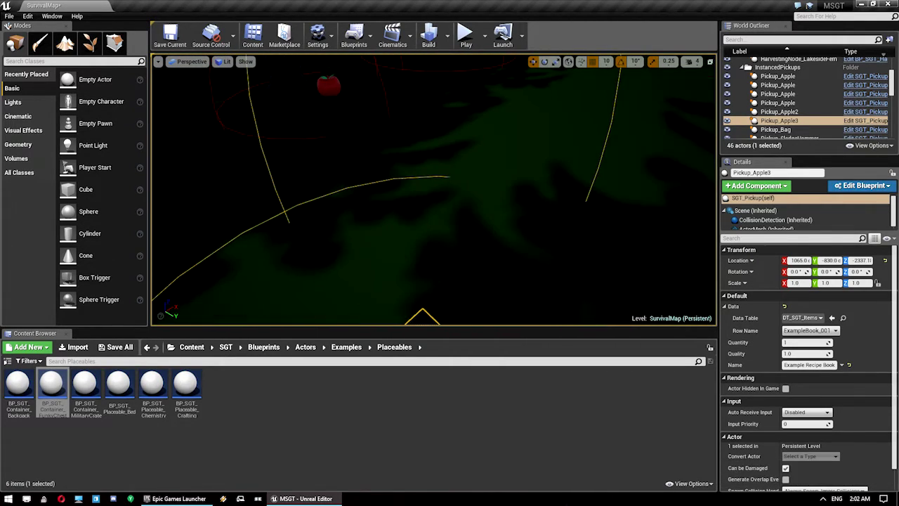
Step: Play the level in a separate game window, open the Example Recipe Book to read it, and close it
right_click_drag(433, 189, 428, 130)
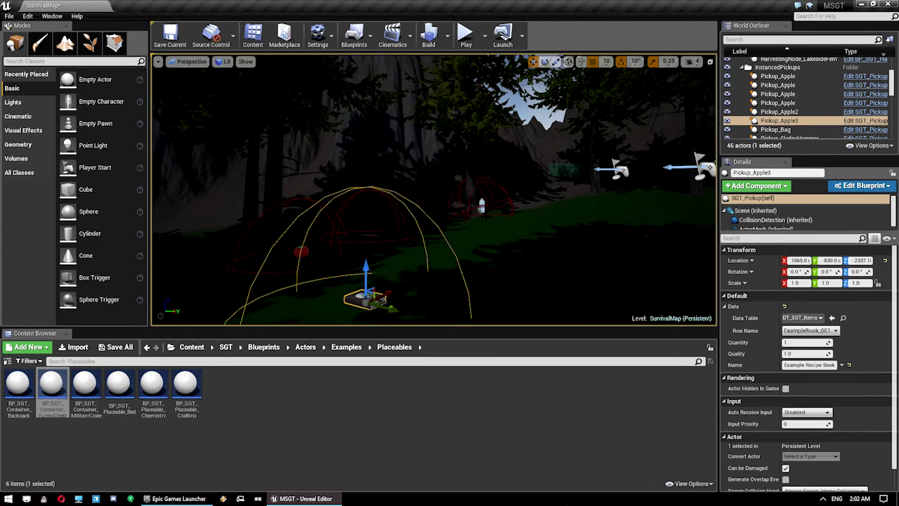
right_click_drag(517, 230, 525, 227)
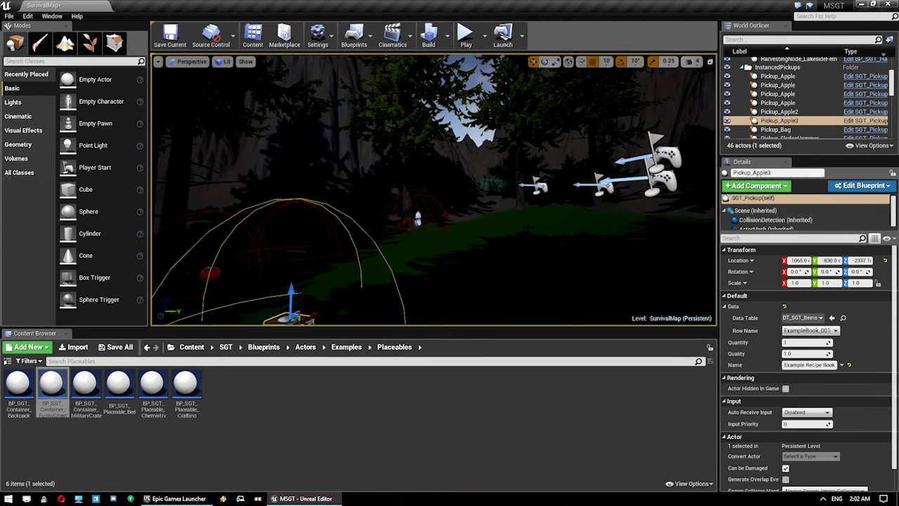
left_click(482, 33)
left_click(516, 80)
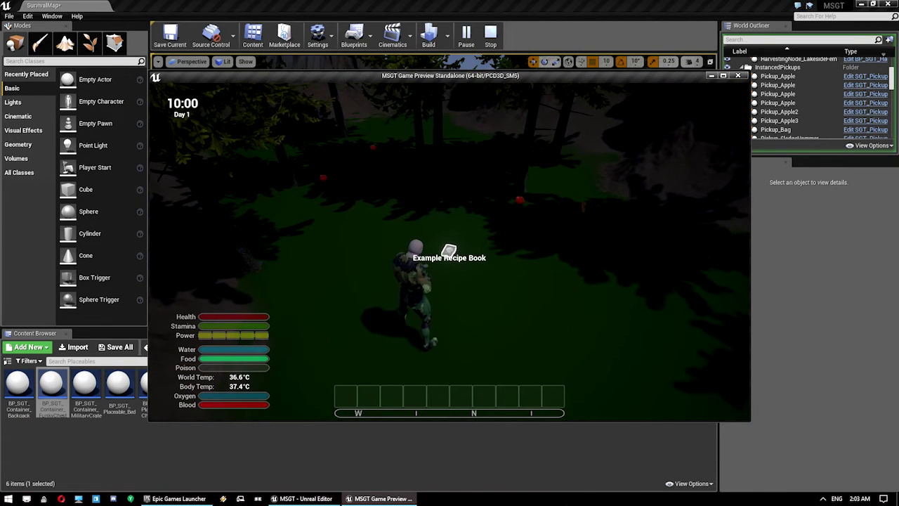
key("e")
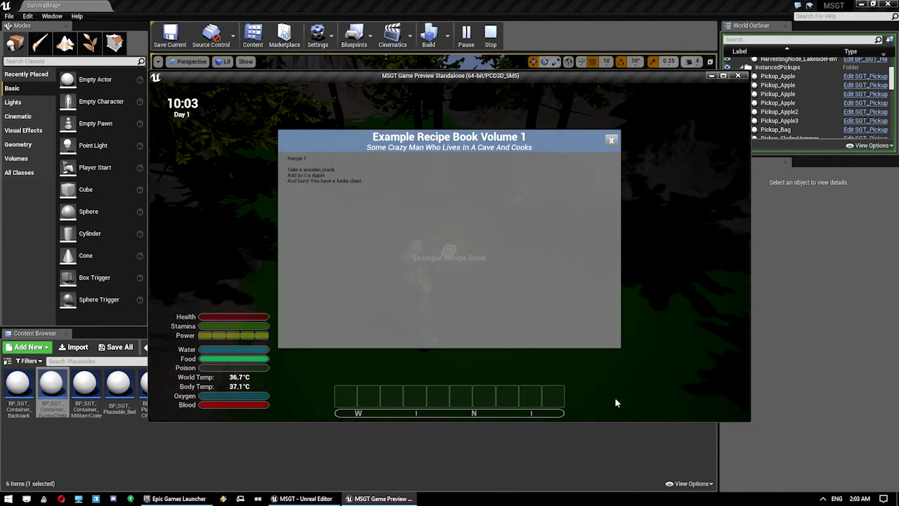
left_click(612, 141)
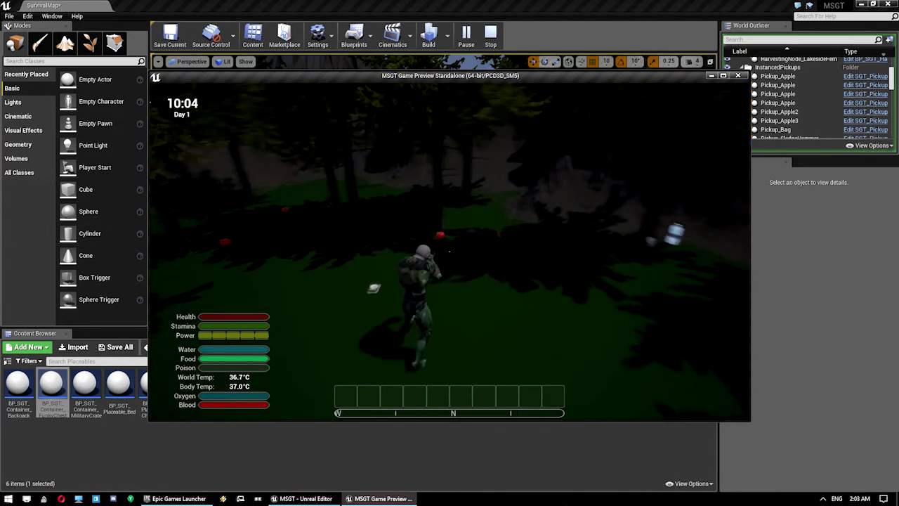
Step: Reopen and close the Example Recipe Book in the game, and collect the book, an apple and the wood plank
key("w")
key("e")
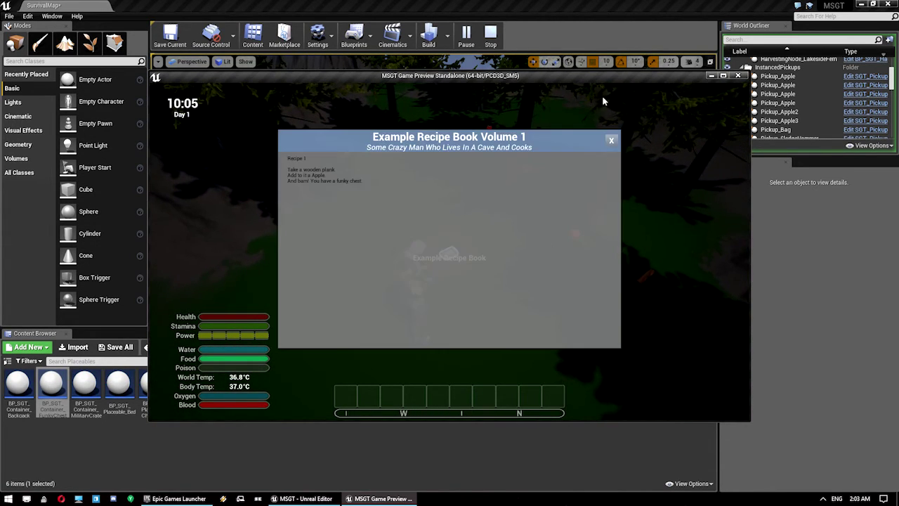
left_click(612, 141)
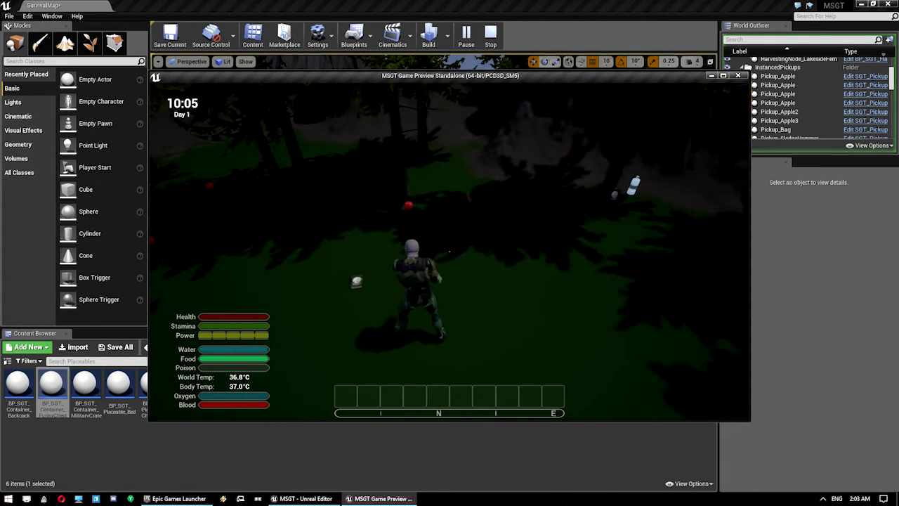
key("e")
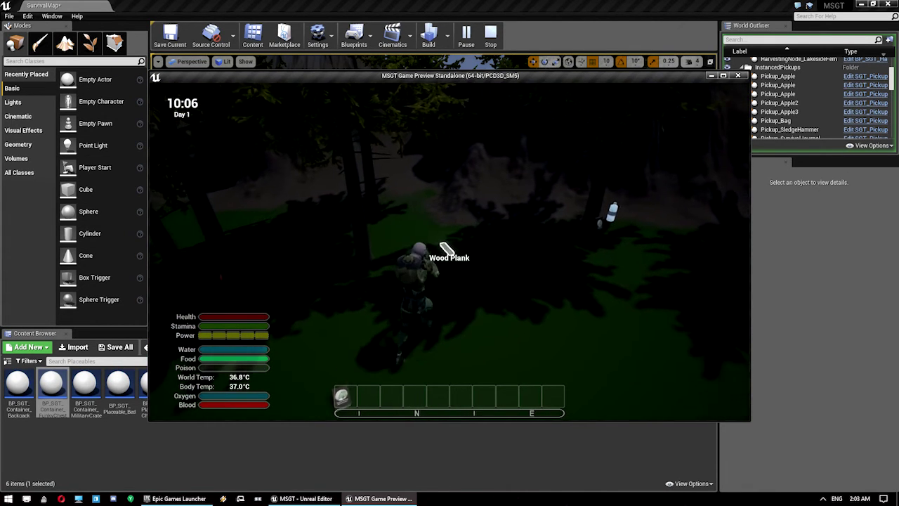
Step: Check the wood plank and apple in the inventory and craft one Funky Chest from the available recipes
key("i")
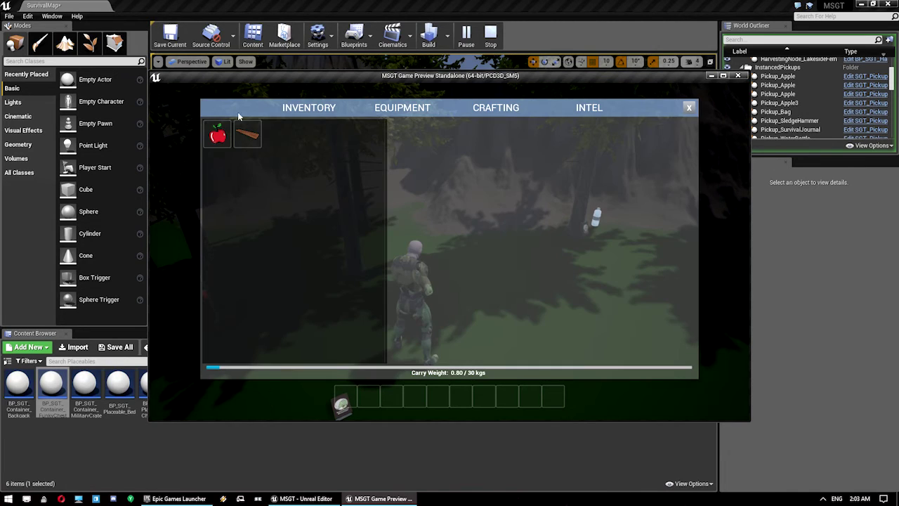
left_click(248, 133)
left_click(217, 136)
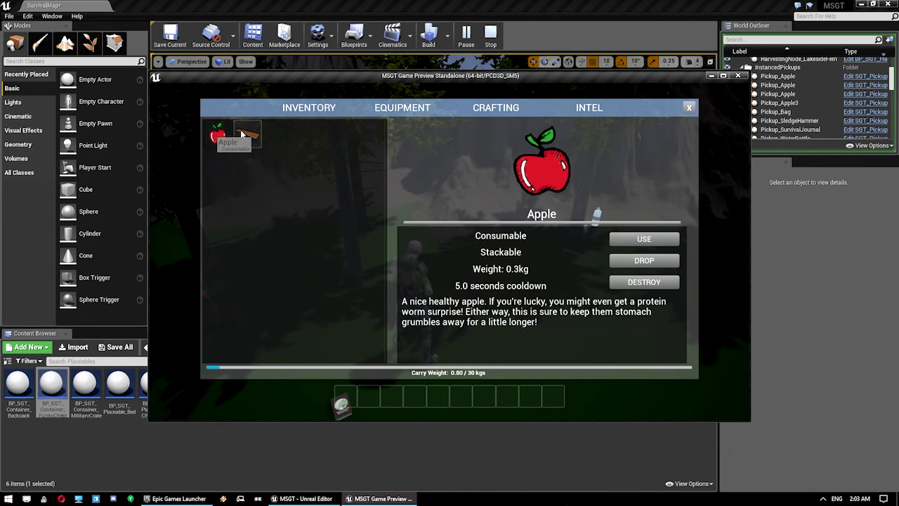
left_click(494, 107)
left_click(293, 164)
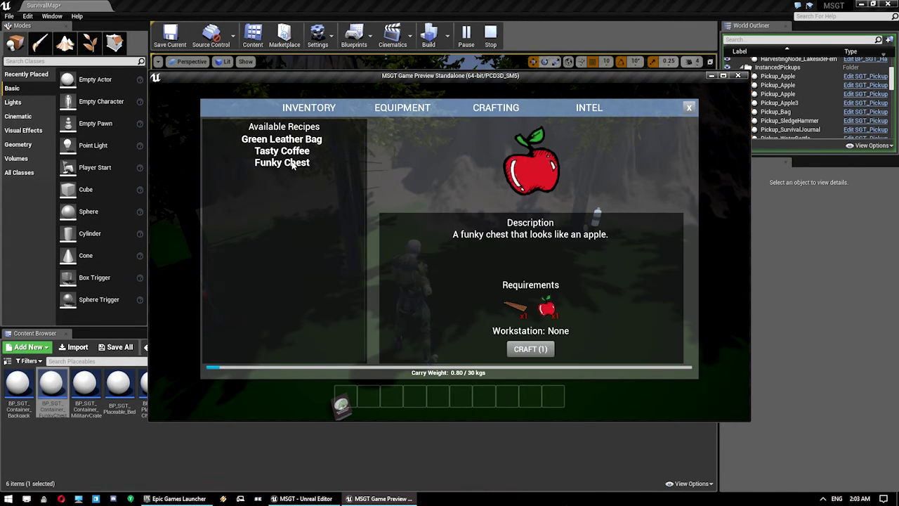
left_click(528, 348)
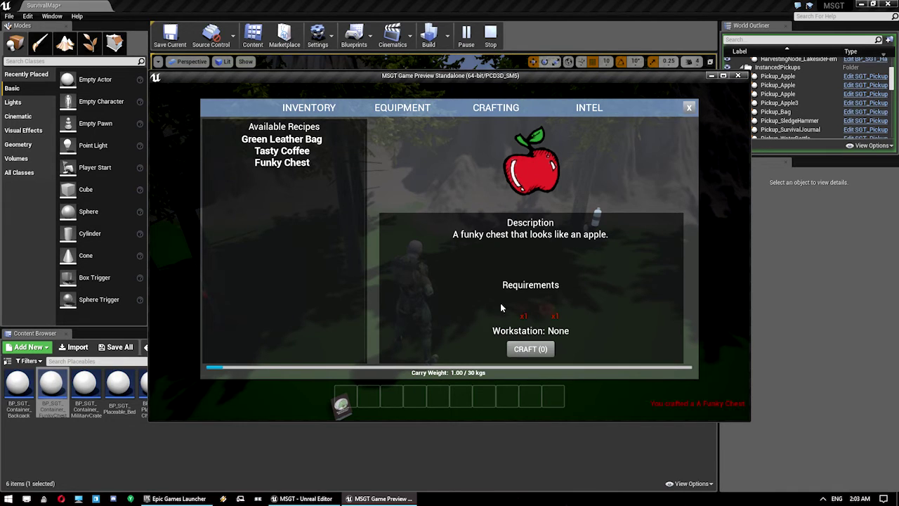
Step: Assign the crafted Funky Chest from the inventory to the second hotbar slot
left_click(298, 107)
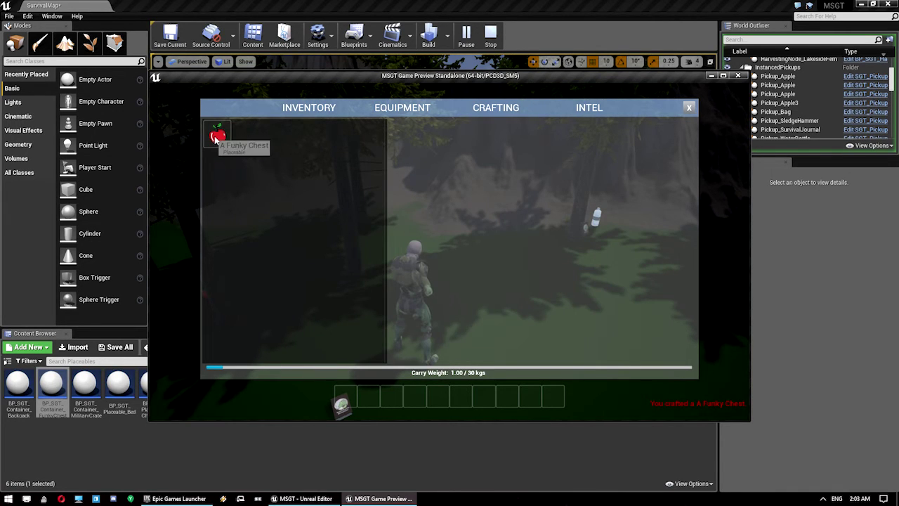
left_click_drag(217, 136, 368, 395)
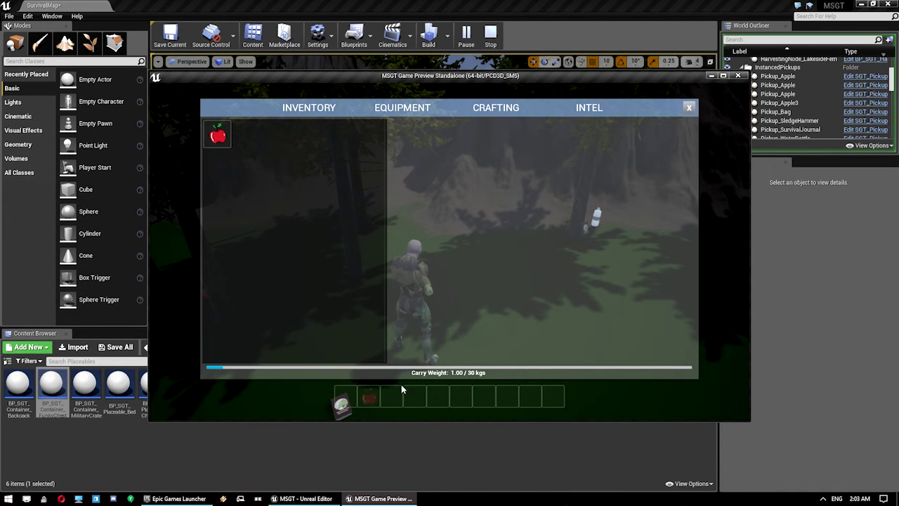
Step: Leave the inventory, equip the Funky Chest from the second hotbar slot and place it on the ground
key("Tab")
key("2")
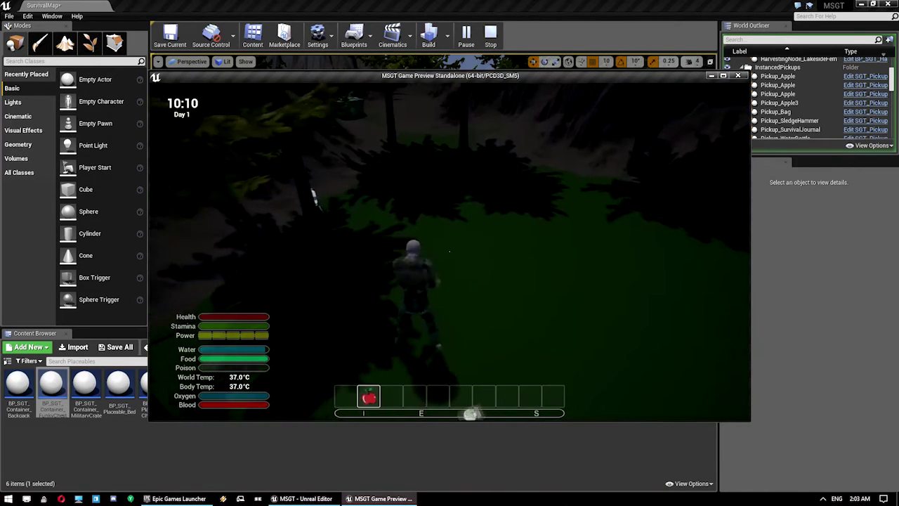
left_click(450, 251)
key("w")
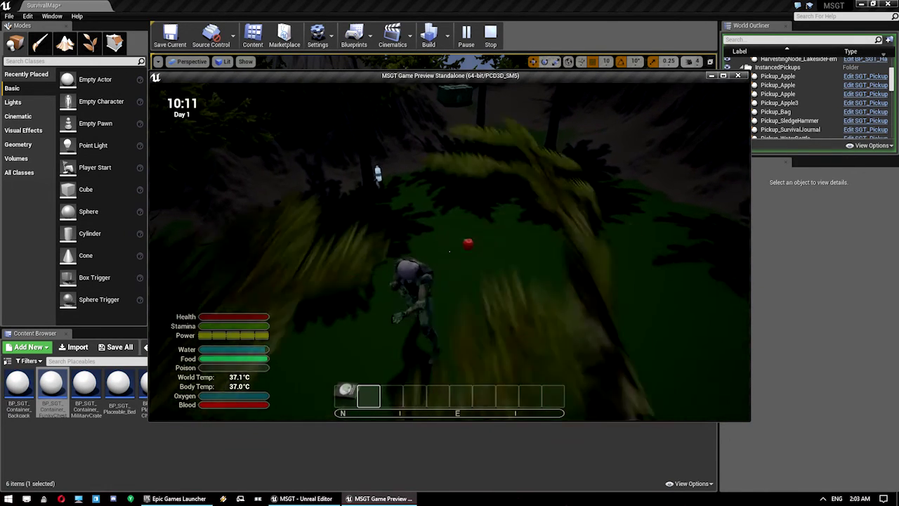
Step: Open the placed Funky Chest, transfer the apple from the container to the player inventory and close the container
key("e")
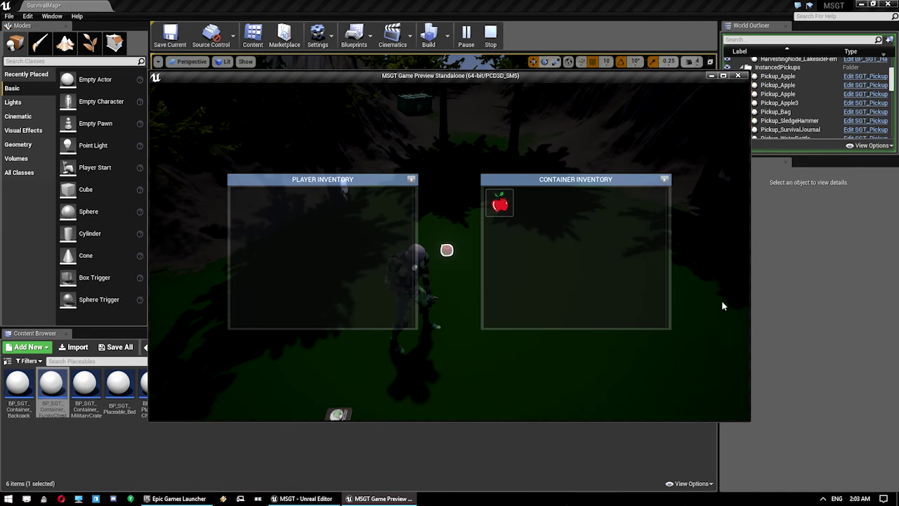
left_click(500, 205)
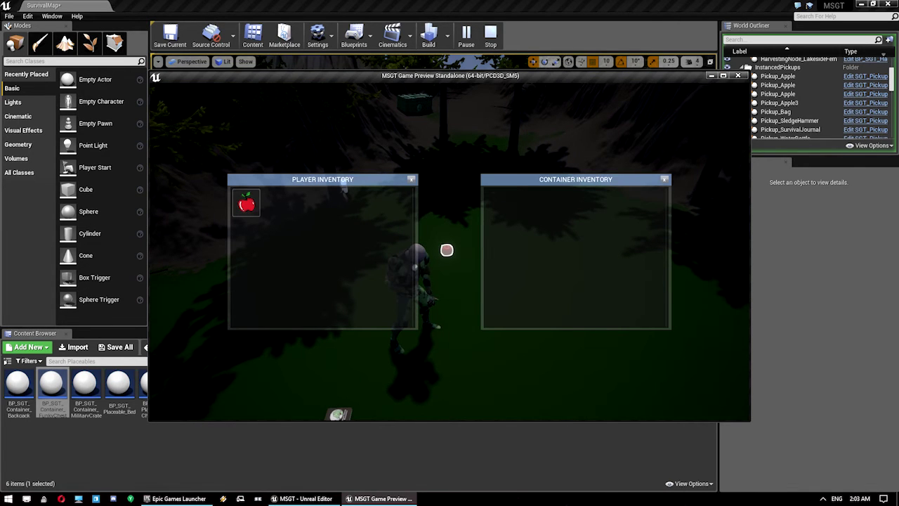
left_click(411, 180)
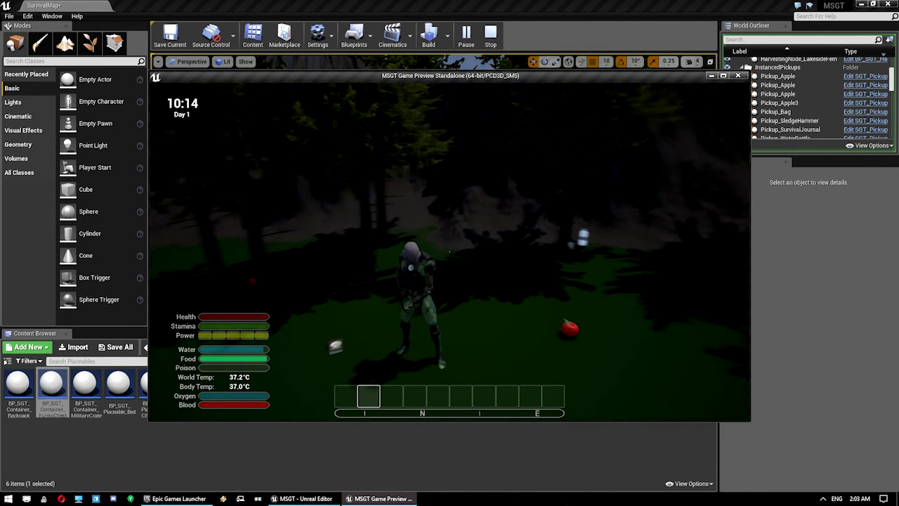
Step: End the play session and open the DT_SGT_Salvage data table from the SGT Blueprints Data folder
key("Escape")
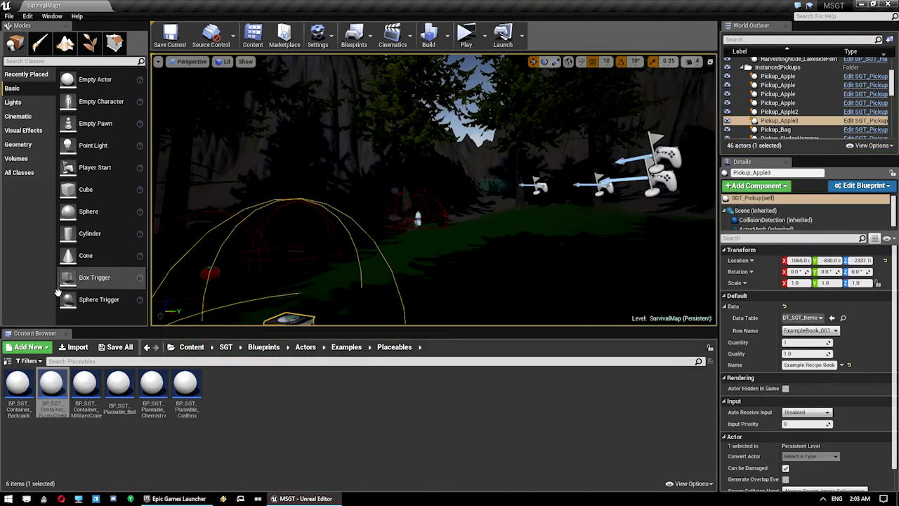
key("alt+Left")
key("alt+Left")
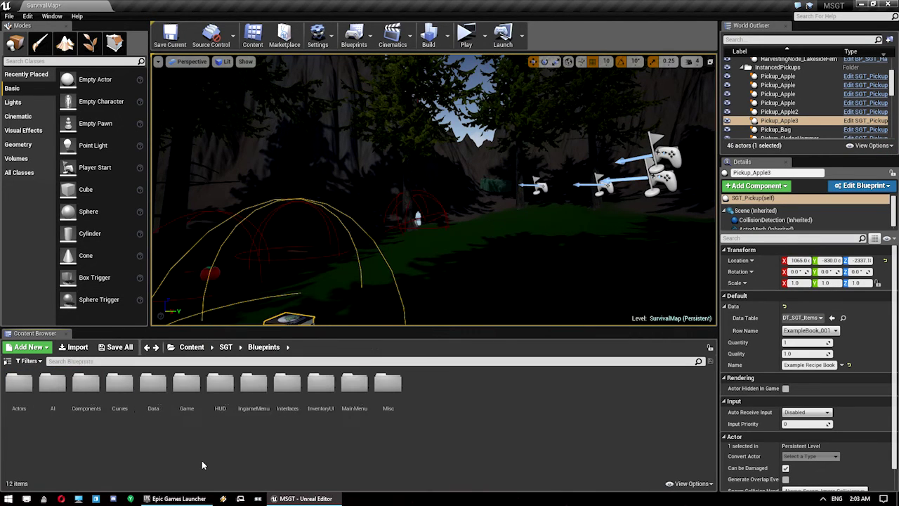
double_click(153, 385)
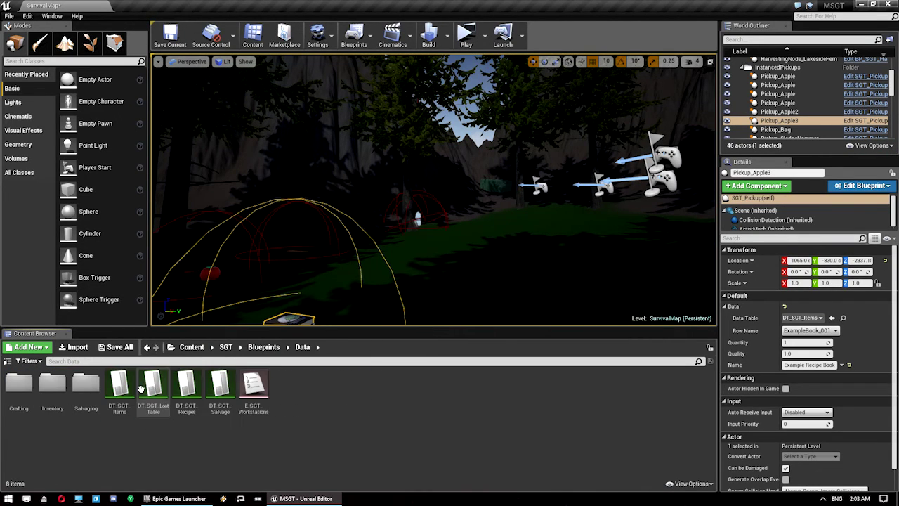
double_click(218, 386)
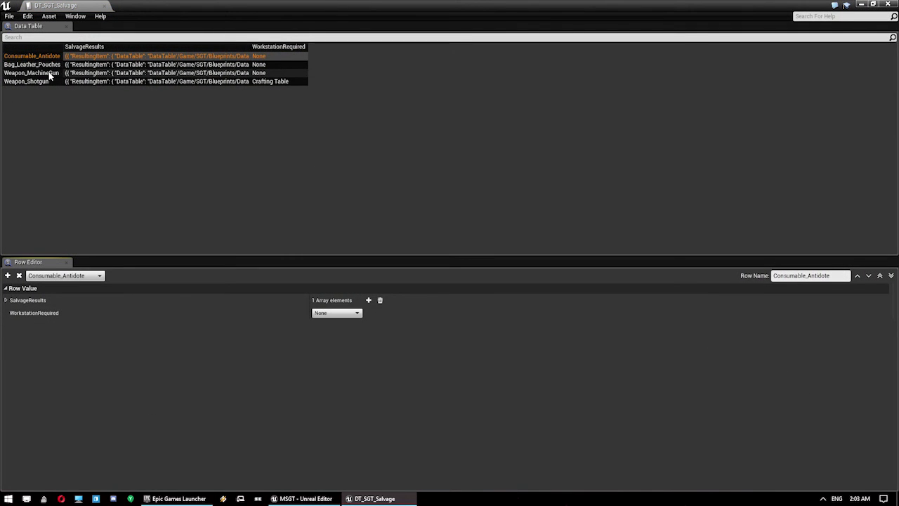
Step: Examine the Weapon_Shotgun row's first salvage result with its counts and salvage rate, and collapse the entry again
left_click(51, 80)
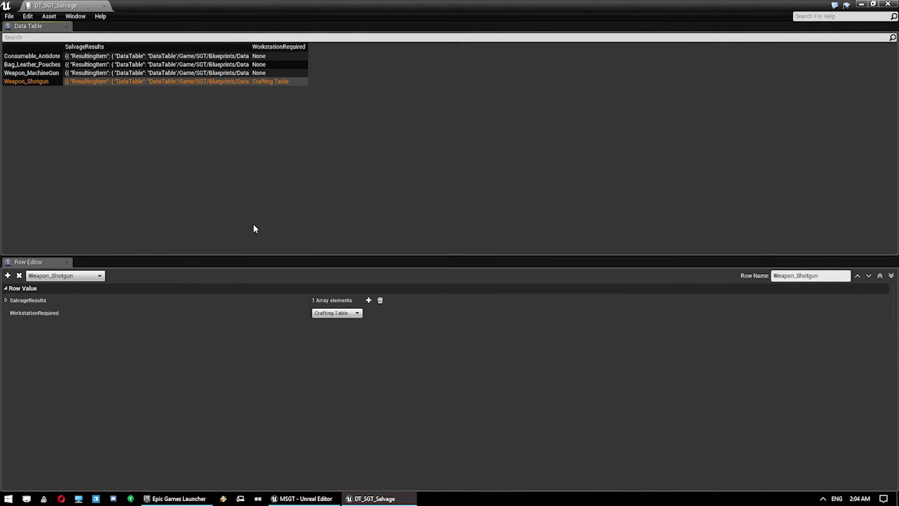
left_click(6, 301)
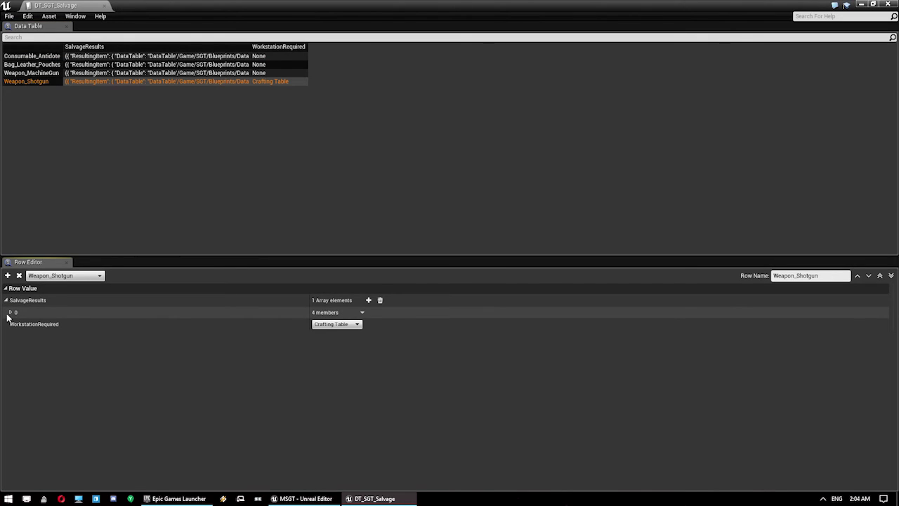
left_click(9, 313)
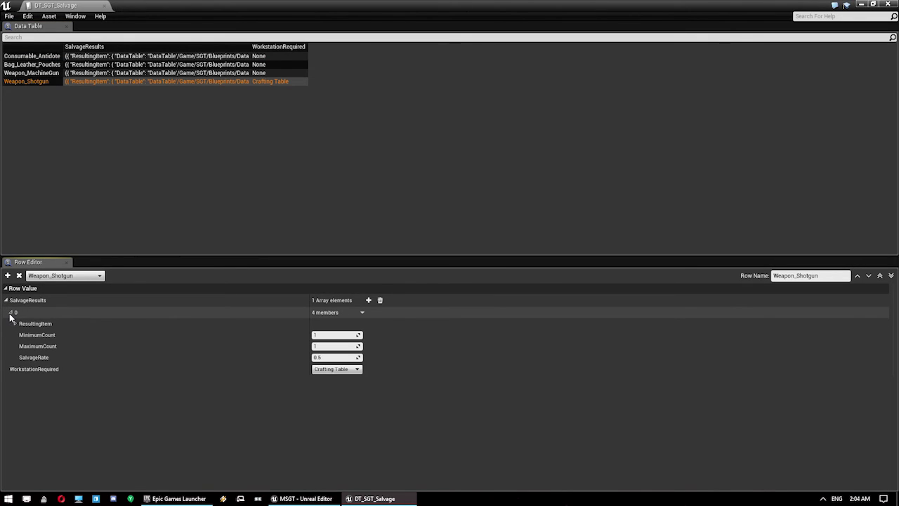
left_click(9, 313)
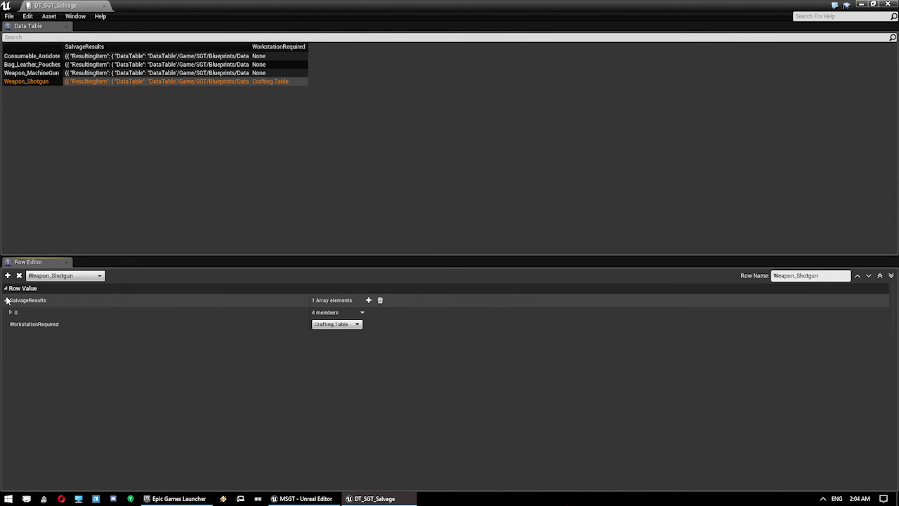
left_click(6, 301)
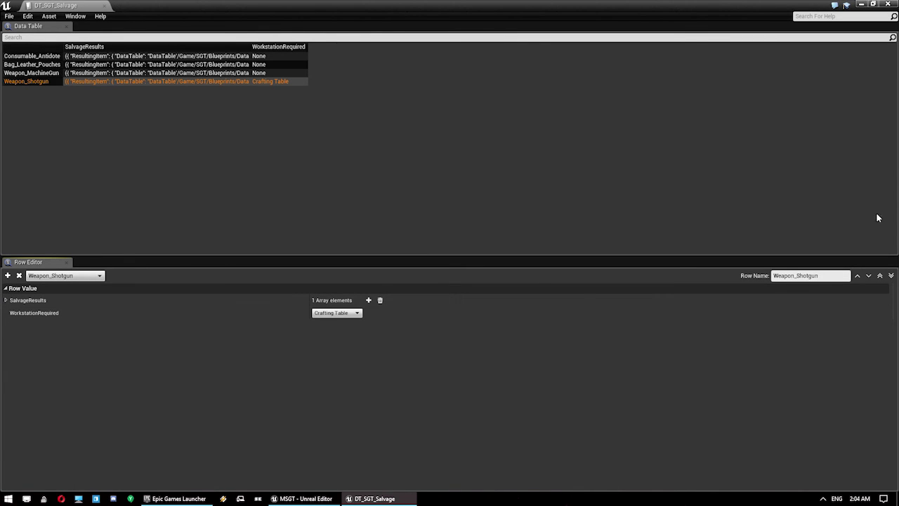